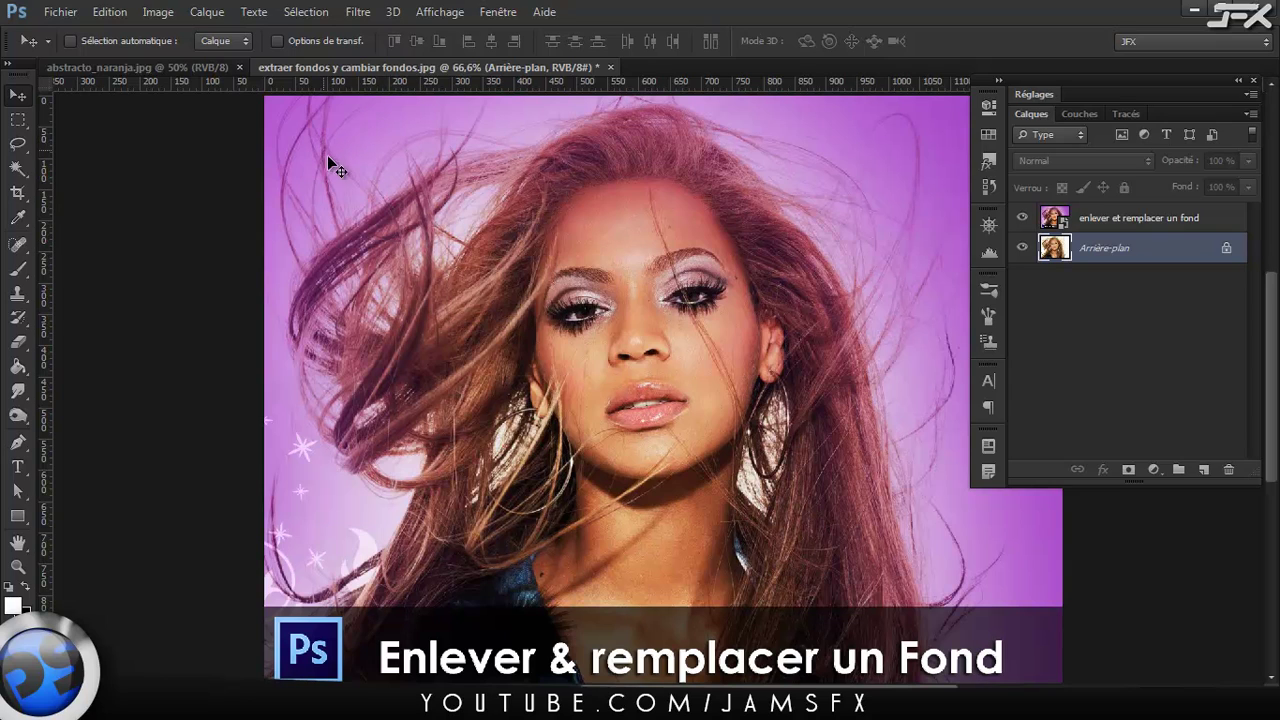
Delete the "enlever et remplacer un fond" layer above the Arrière-plan layer
{"action": "scroll", "coordinate": [745, 203], "scroll_direction": "down", "scroll_amount": 1}
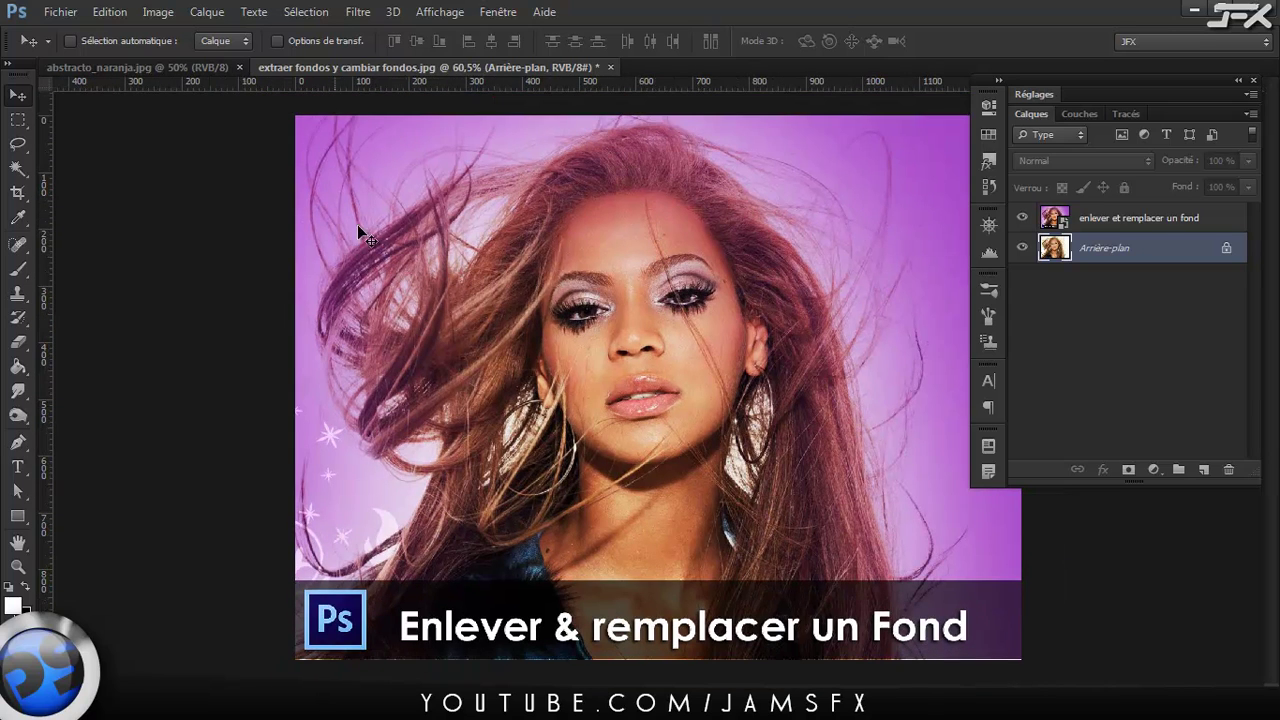
{"action": "scroll", "coordinate": [714, 343], "scroll_direction": "up", "scroll_amount": 1}
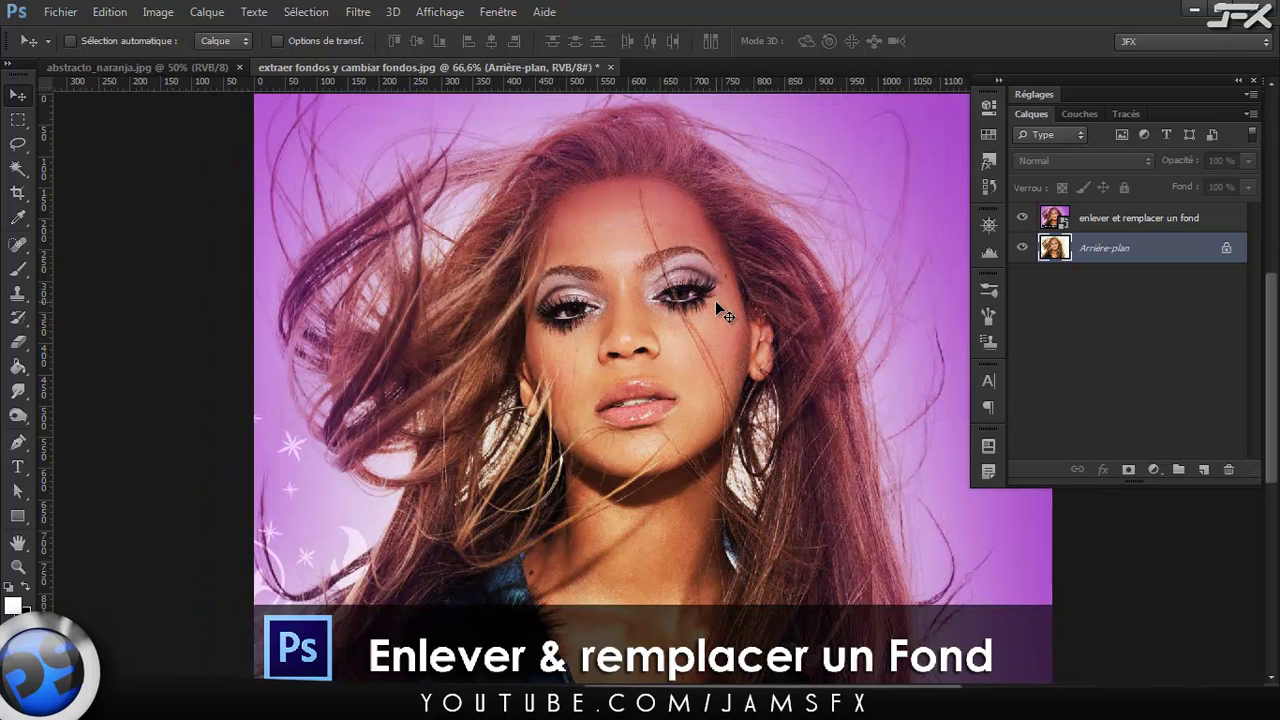
{"action": "left_click", "coordinate": [1099, 228]}
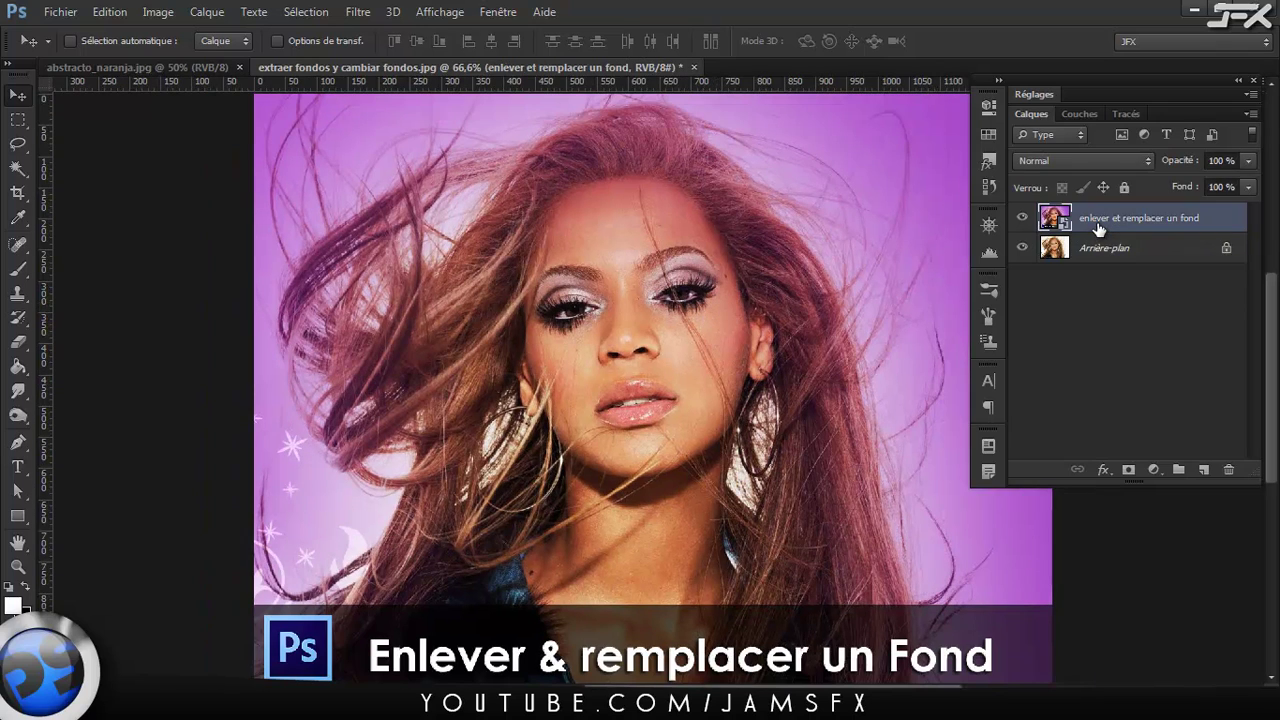
{"action": "key", "text": "ctrl+BackSpace"}
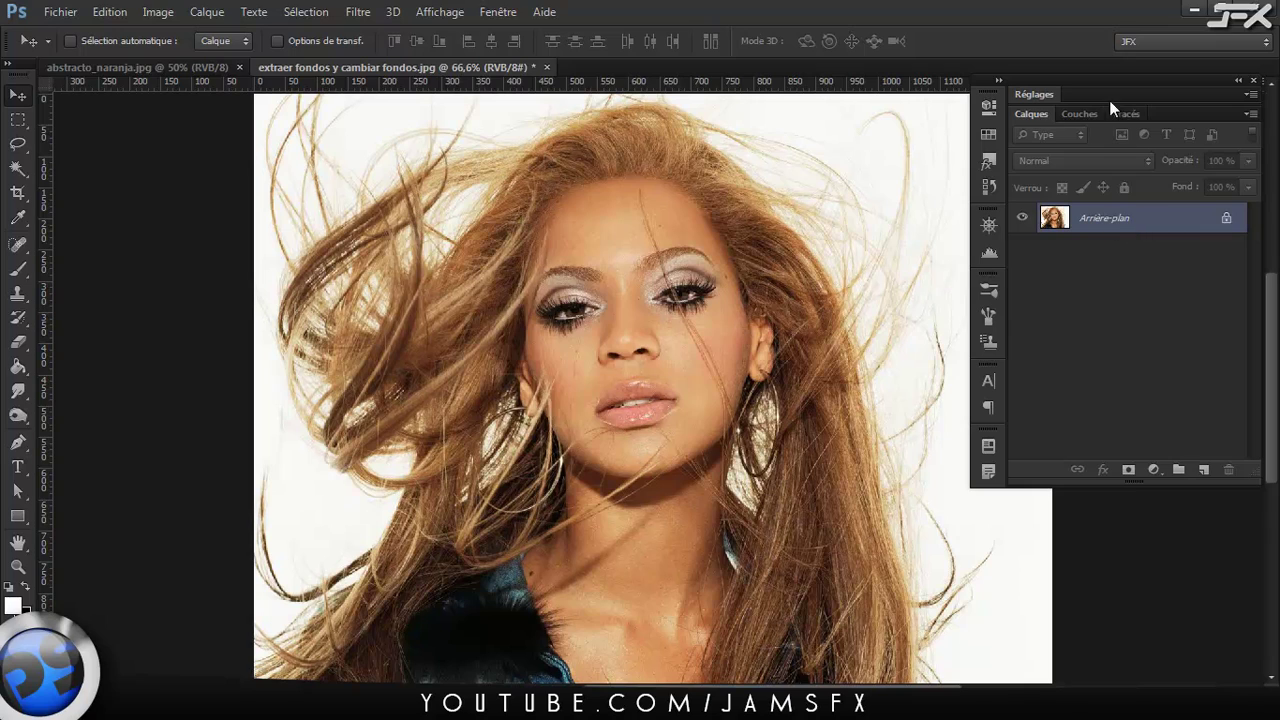
Compare the Rouge, Vert and Bleu channels of the portrait one by one and duplicate the Bleu channel
{"action": "left_click", "coordinate": [1080, 114]}
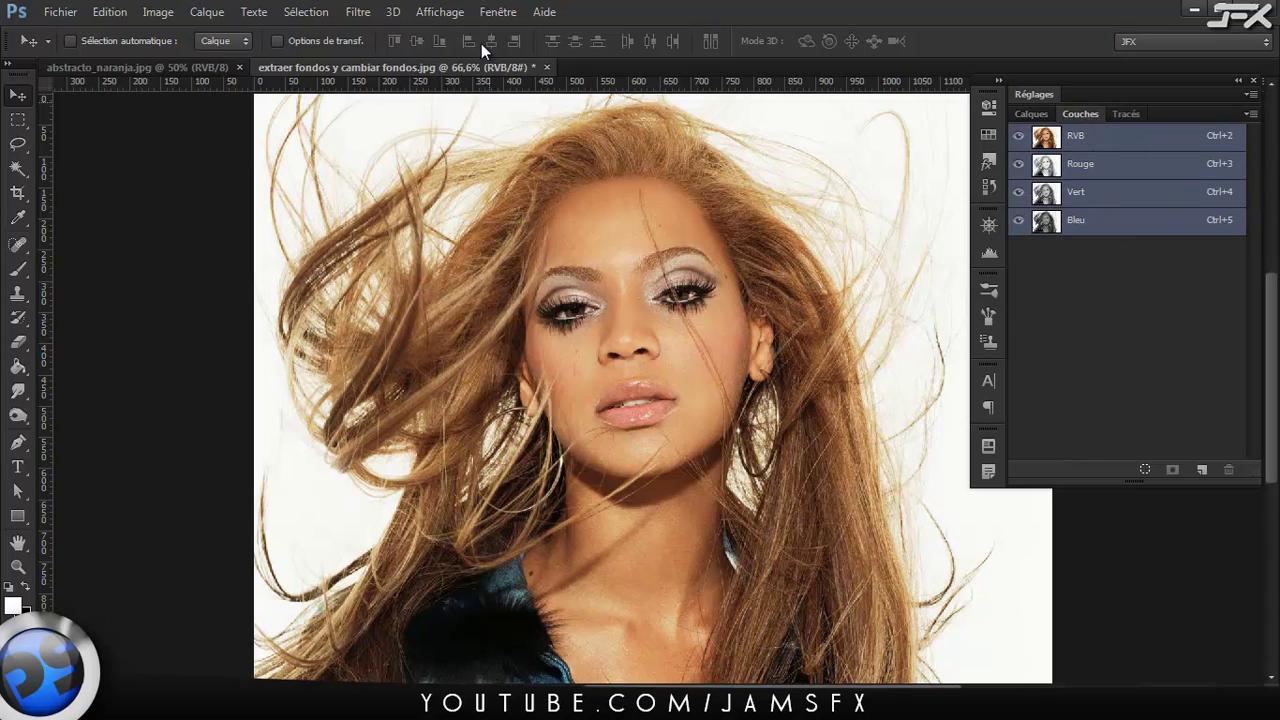
{"action": "left_click", "coordinate": [498, 12]}
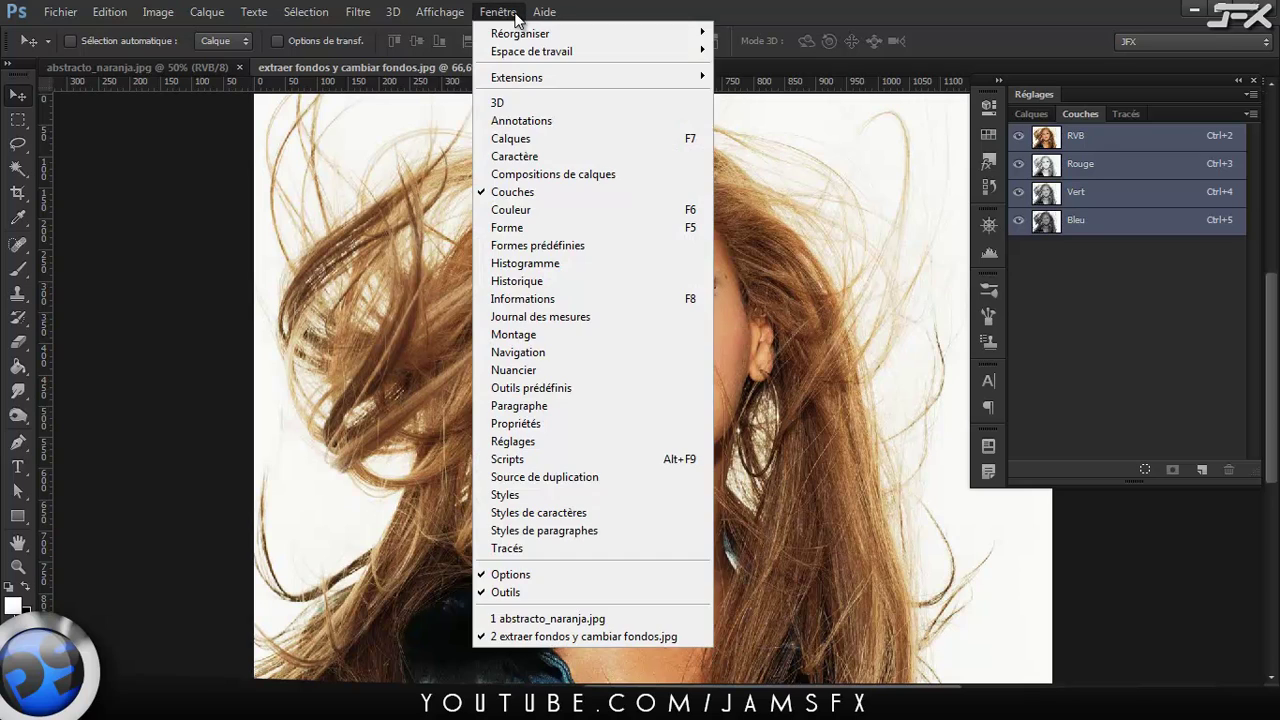
{"action": "left_click", "coordinate": [517, 199]}
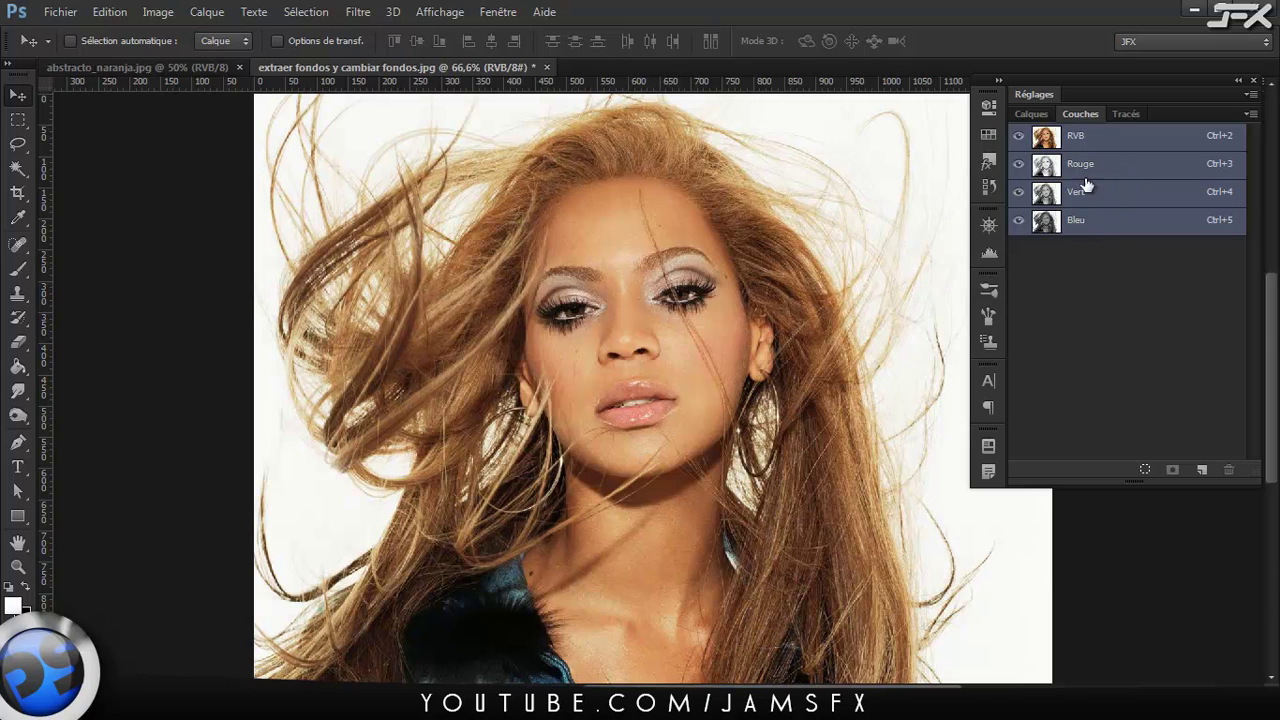
{"action": "left_click", "coordinate": [1086, 168]}
{"action": "left_click", "coordinate": [1094, 195]}
{"action": "left_click", "coordinate": [1092, 218]}
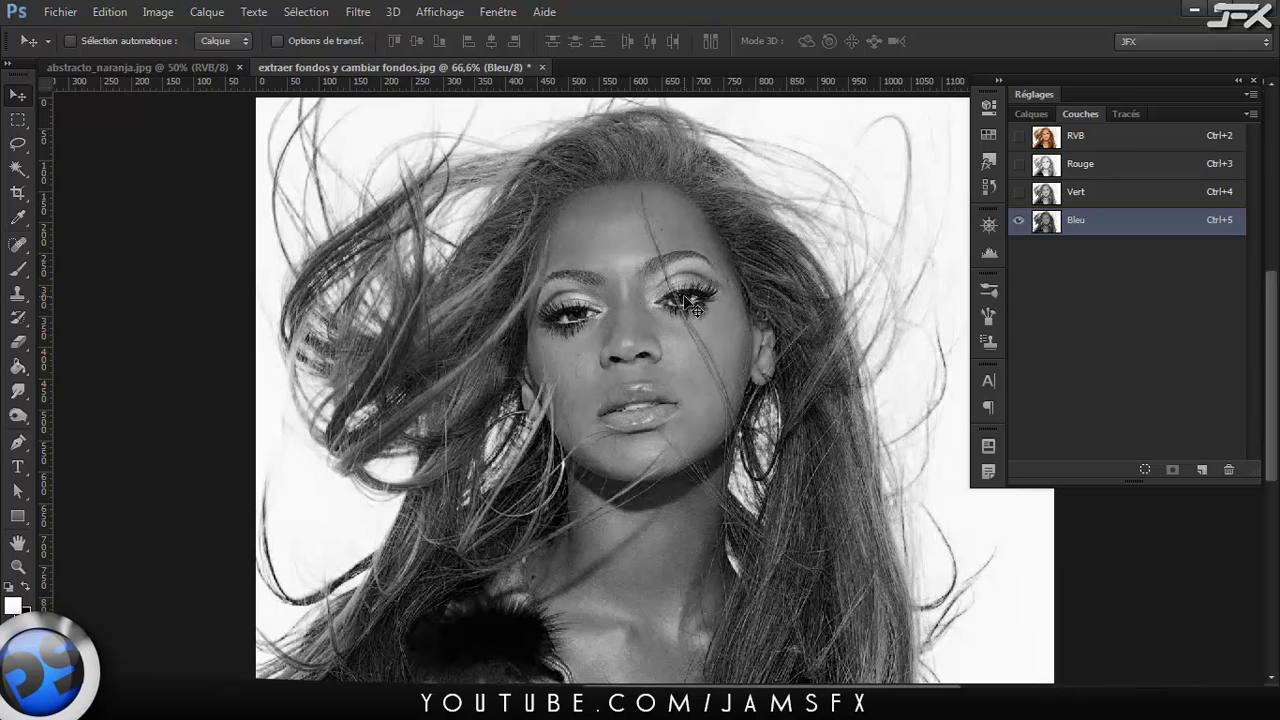
{"action": "left_click_drag", "start_coordinate": [1128, 226], "coordinate": [1203, 471]}
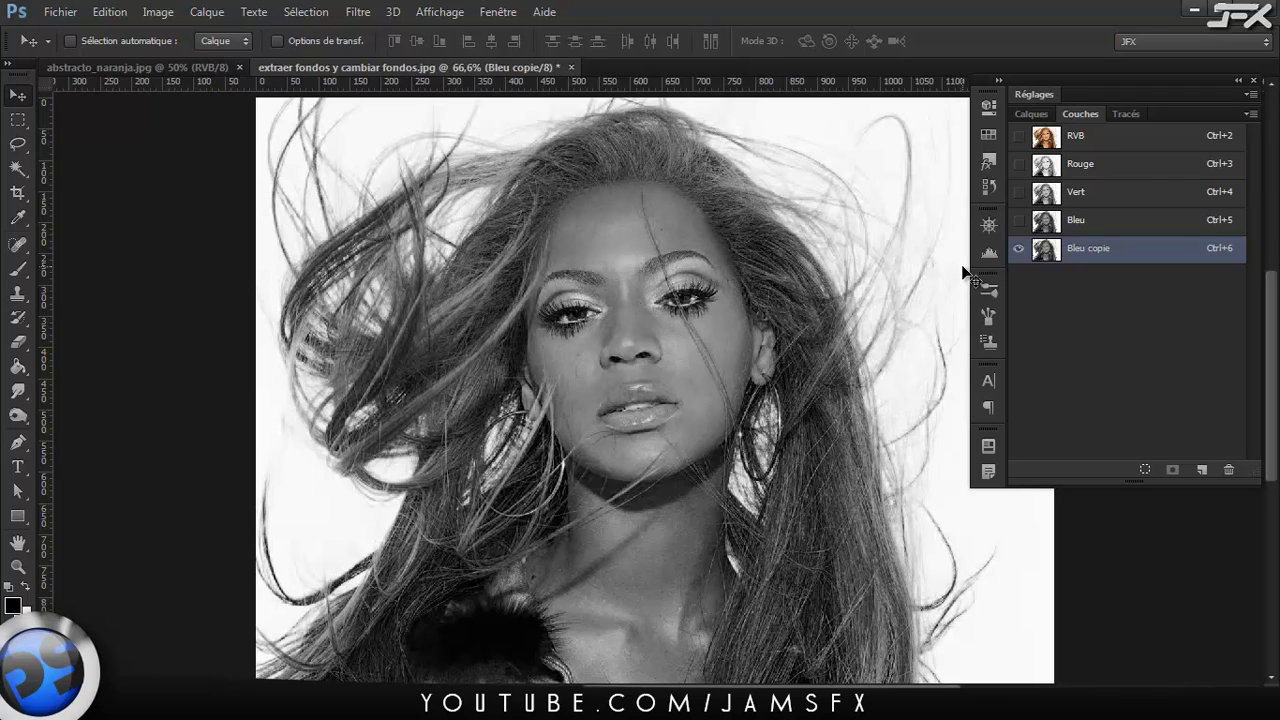
Apply Levels to the Bleu channel copy with input levels of 164 for black, 1.06 for midtones and 253 for white
{"action": "key", "text": "ctrl+l"}
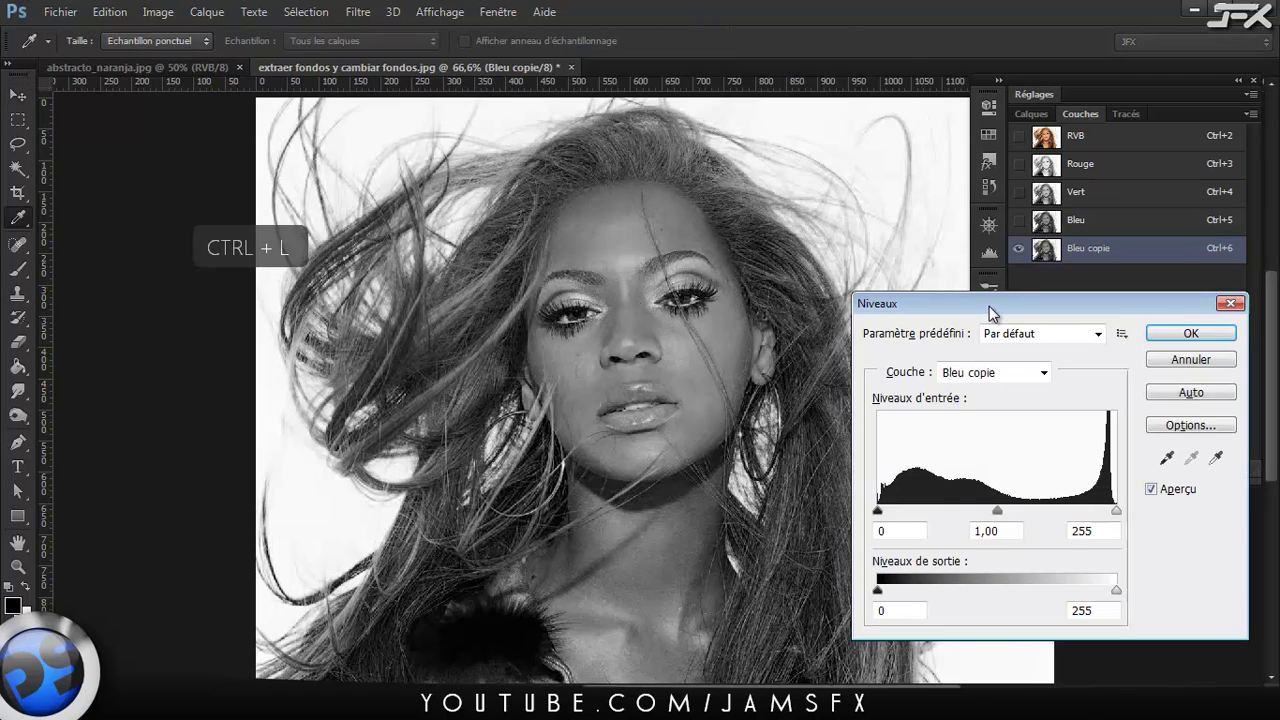
{"action": "left_click_drag", "start_coordinate": [988, 315], "coordinate": [1008, 293]}
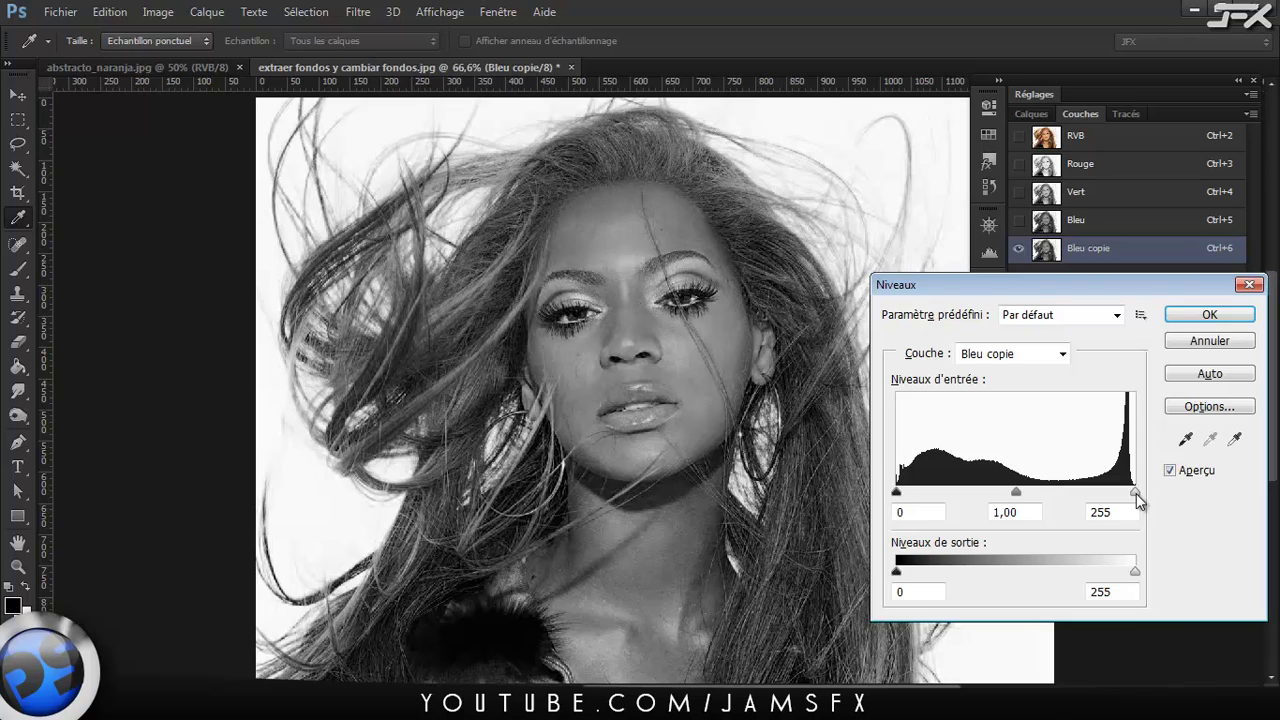
{"action": "left_click_drag", "start_coordinate": [1136, 493], "coordinate": [1133, 493]}
{"action": "left_click", "coordinate": [1133, 493]}
{"action": "left_click_drag", "start_coordinate": [1018, 495], "coordinate": [1008, 490]}
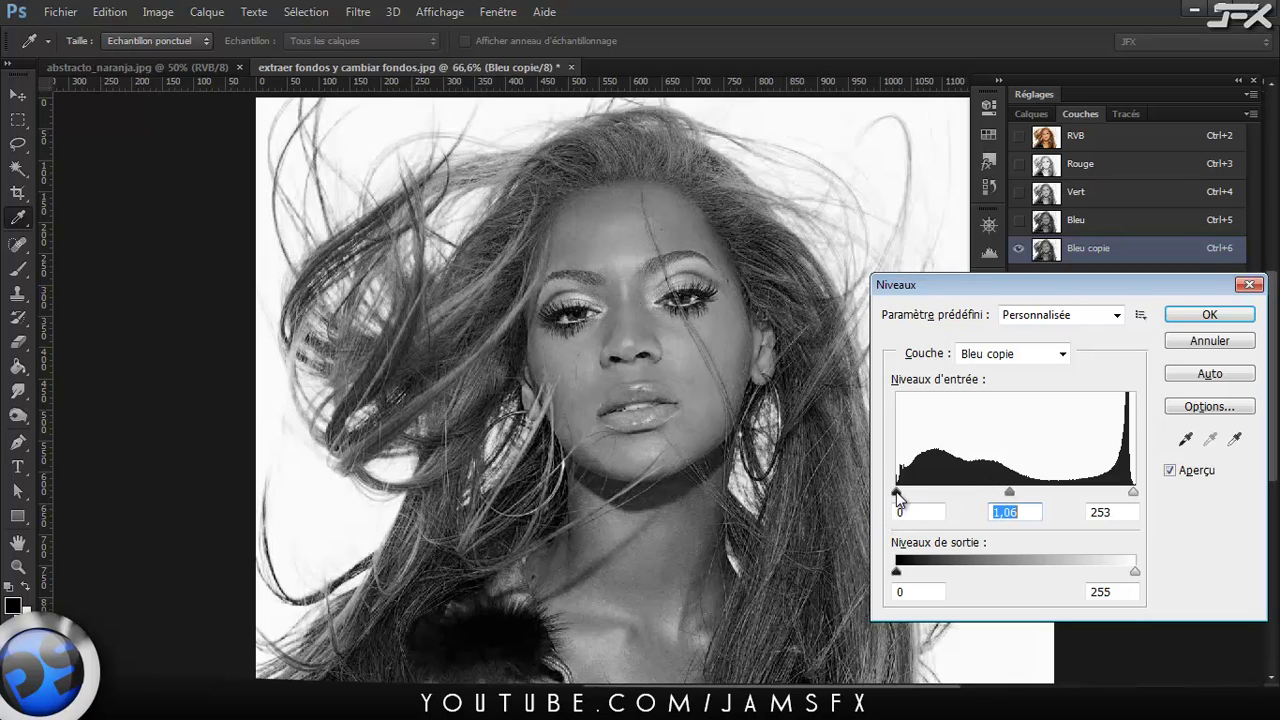
{"action": "left_click_drag", "start_coordinate": [897, 494], "coordinate": [1044, 492]}
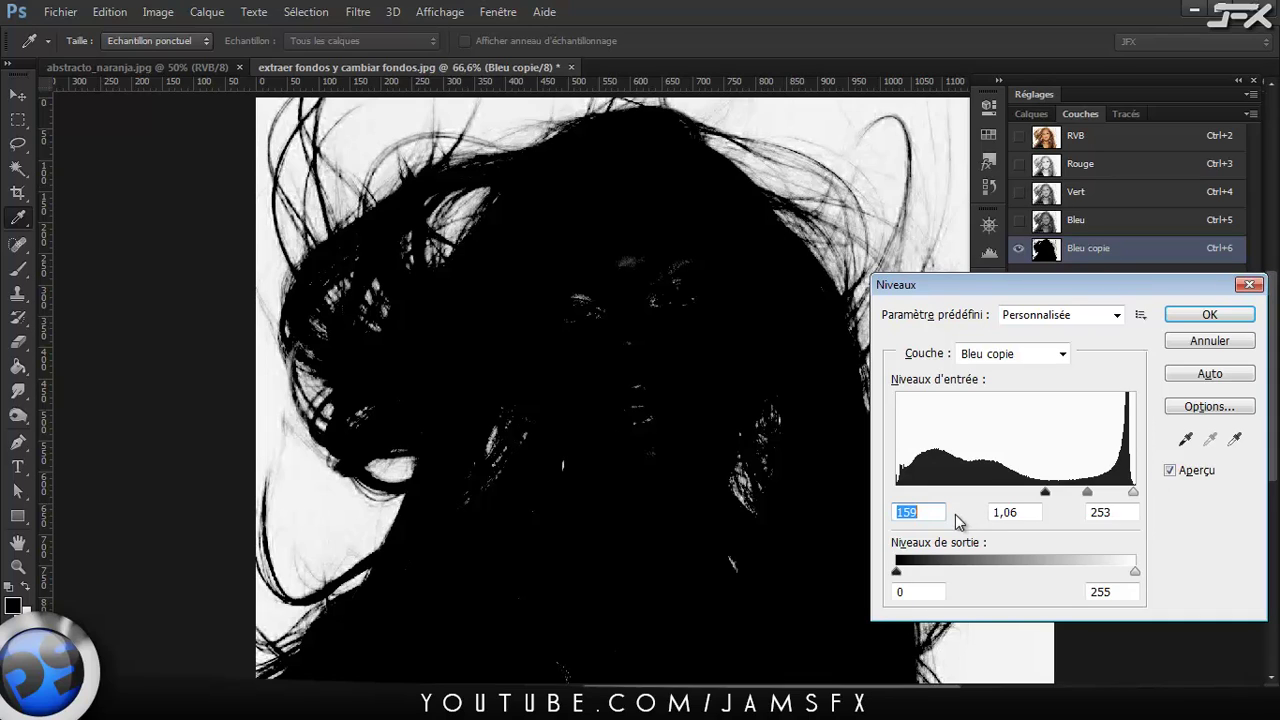
{"action": "left_click_drag", "start_coordinate": [1045, 492], "coordinate": [1052, 499]}
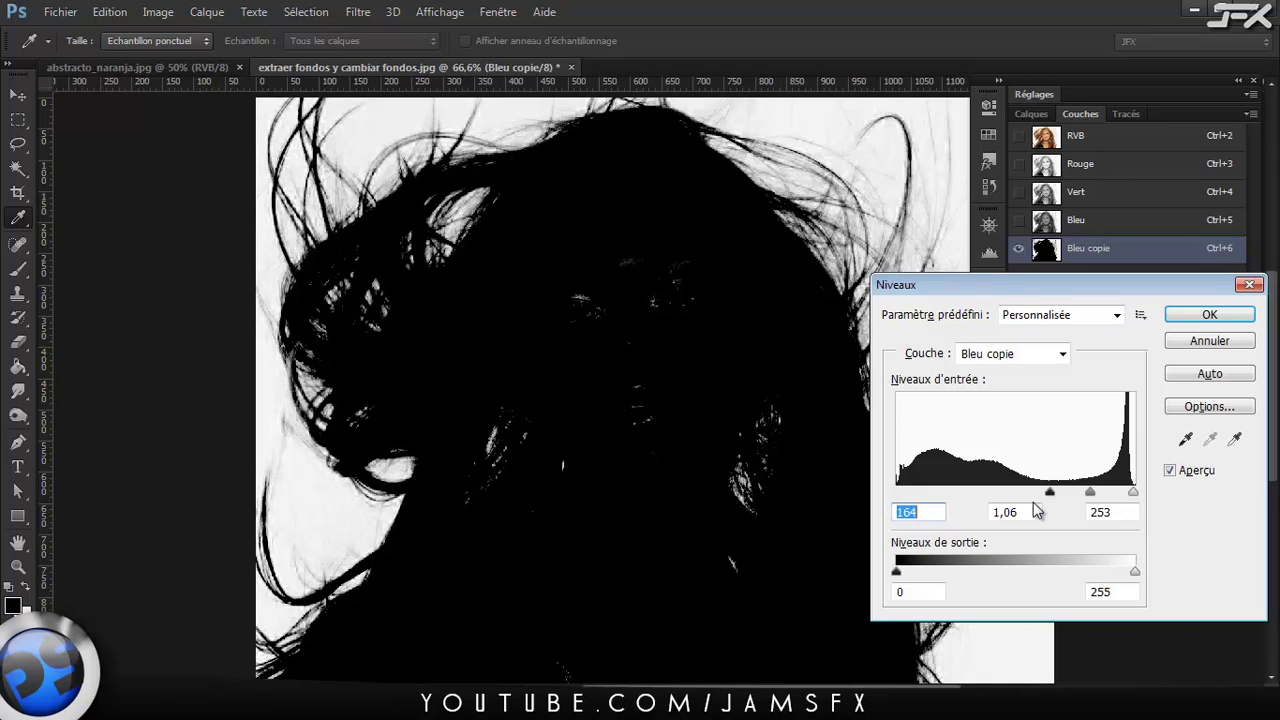
{"action": "left_click", "coordinate": [1207, 316]}
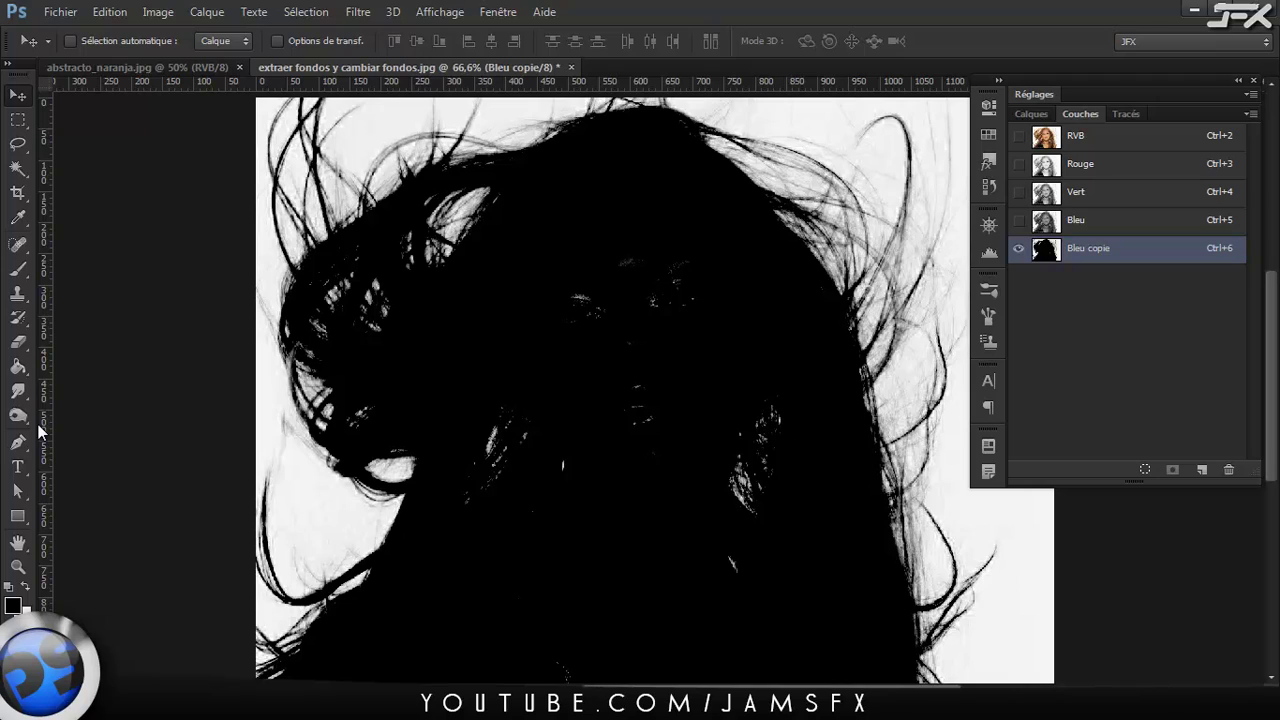
Darken the light specks on the eyes, nose and mouth to black using the Burn tool with range Tons foncés, 50% exposure and a 60 px brush
{"action": "key", "text": "o"}
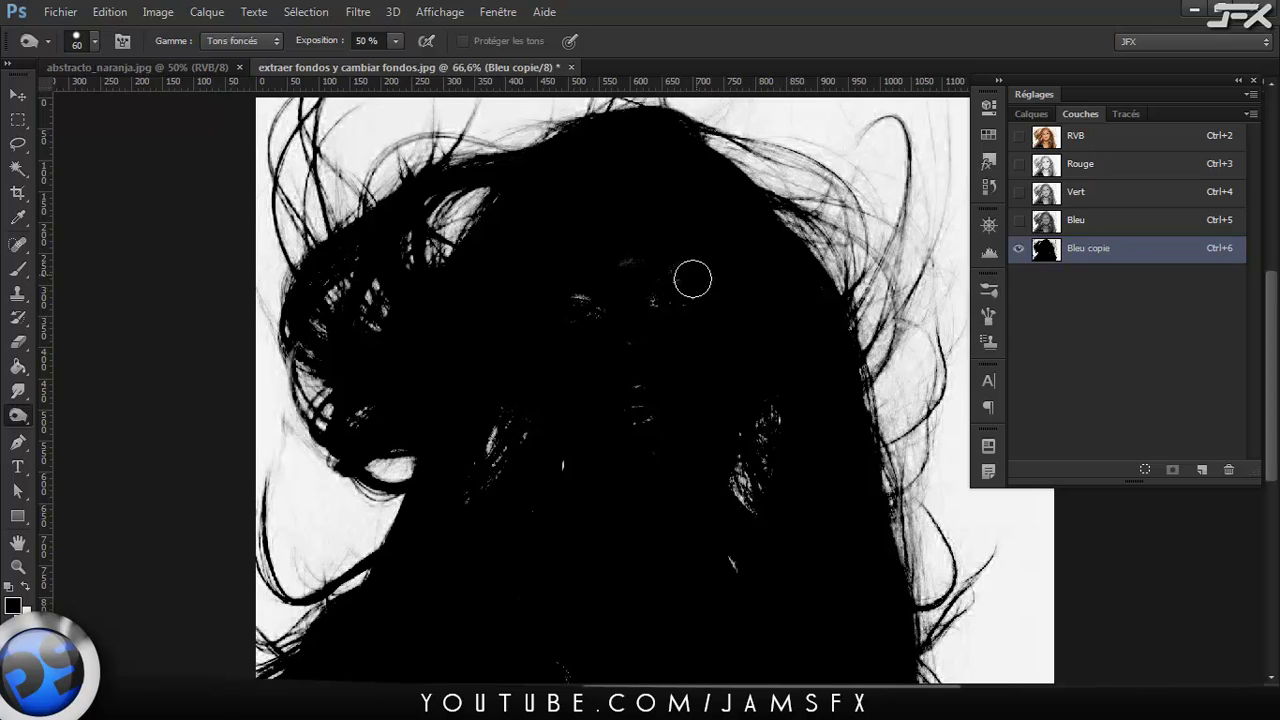
{"action": "scroll", "coordinate": [692, 278], "scroll_direction": "up", "scroll_amount": 1}
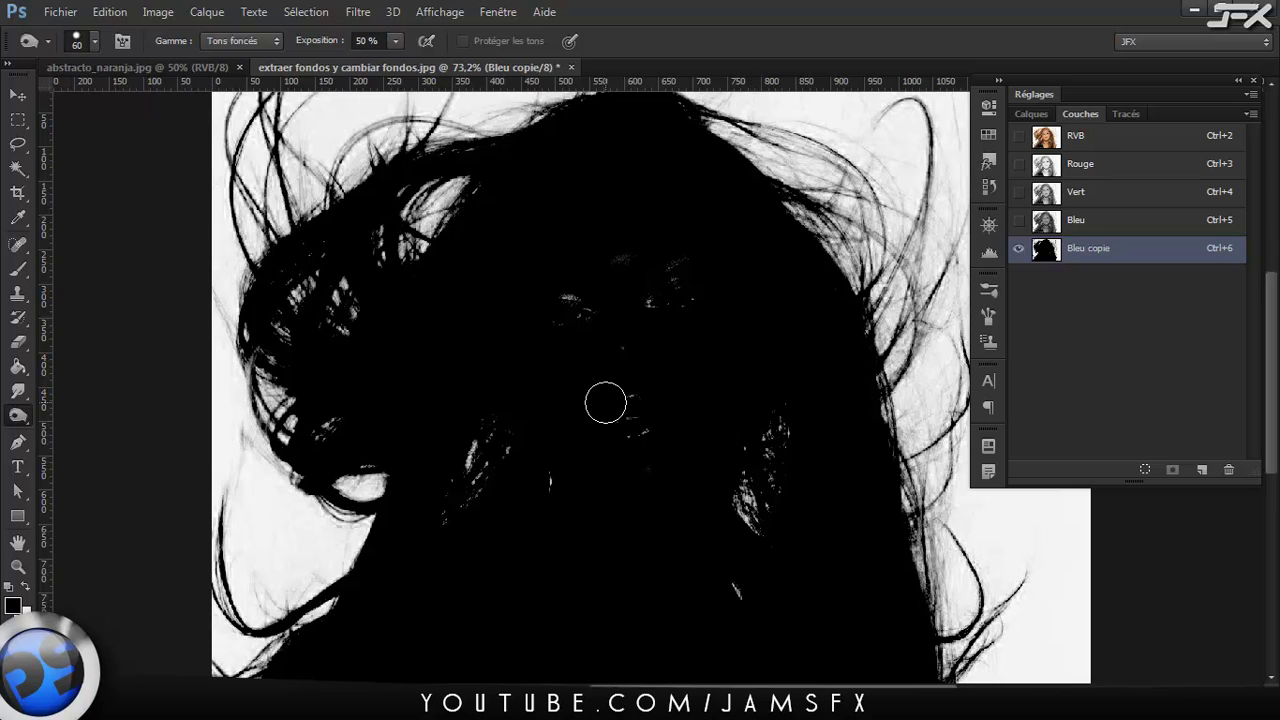
{"action": "left_click", "coordinate": [245, 44]}
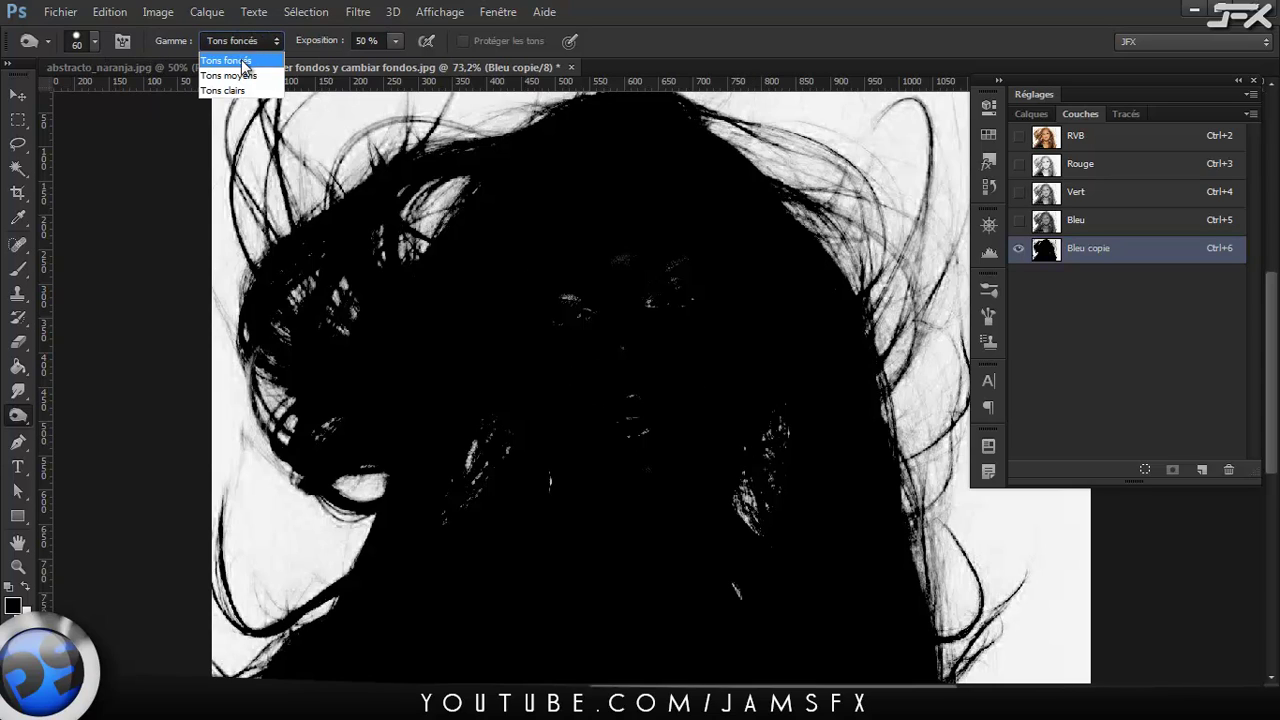
{"action": "left_click", "coordinate": [321, 42]}
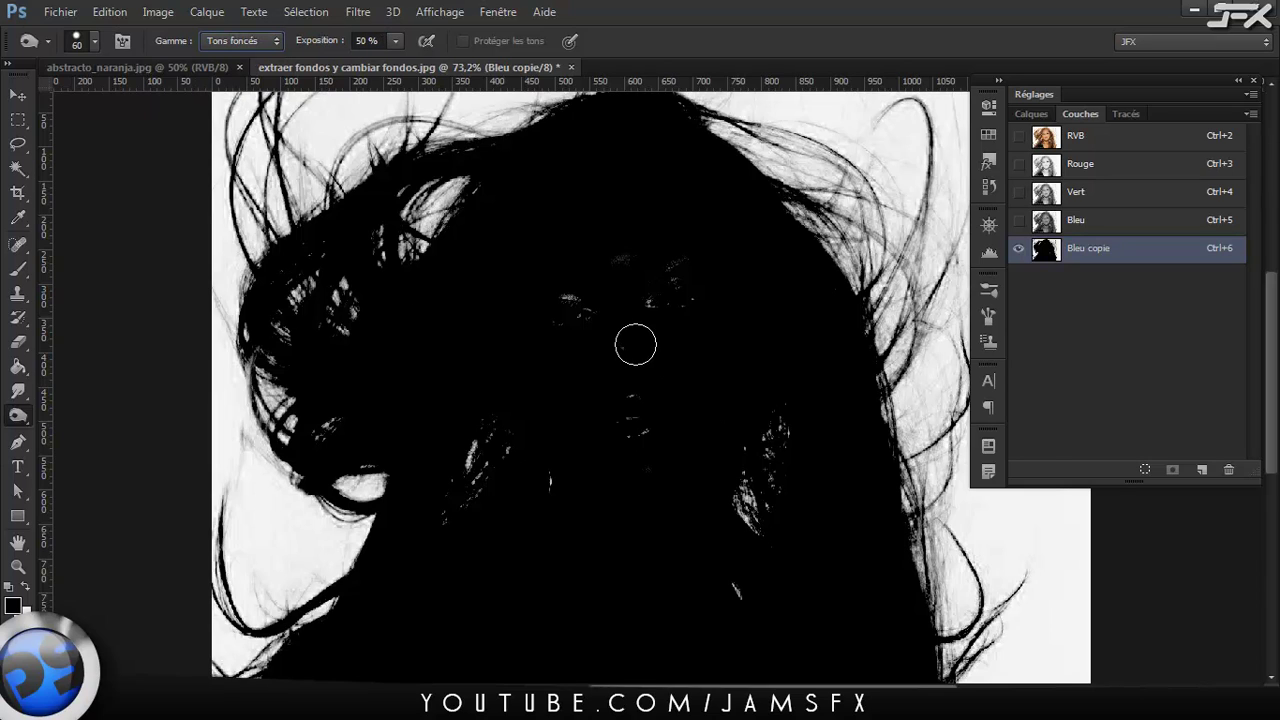
{"action": "right_click", "coordinate": [636, 344]}
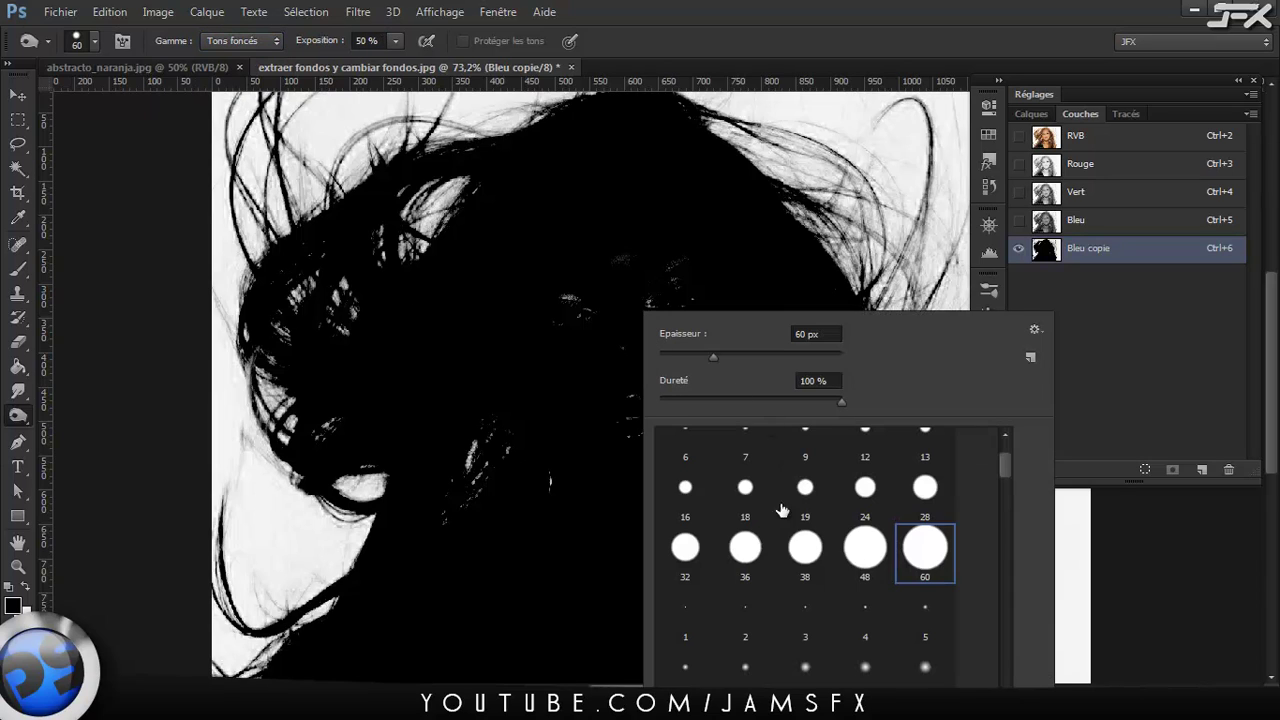
{"action": "left_click", "coordinate": [872, 111]}
{"action": "mouse_move", "coordinate": [668, 263]}
{"action": "left_mouse_down"}
{"action": "mouse_move", "coordinate": [613, 296]}
{"action": "mouse_move", "coordinate": [482, 346]}
{"action": "mouse_move", "coordinate": [636, 268]}
{"action": "mouse_move", "coordinate": [520, 367]}
{"action": "mouse_move", "coordinate": [586, 312]}
{"action": "mouse_move", "coordinate": [547, 325]}
{"action": "mouse_move", "coordinate": [624, 511]}
{"action": "mouse_move", "coordinate": [628, 449]}
{"action": "mouse_move", "coordinate": [661, 462]}
{"action": "mouse_move", "coordinate": [680, 413]}
{"action": "mouse_move", "coordinate": [584, 292]}
{"action": "mouse_move", "coordinate": [698, 268]}
{"action": "mouse_move", "coordinate": [721, 423]}
{"action": "mouse_move", "coordinate": [700, 386]}
{"action": "mouse_move", "coordinate": [696, 125]}
{"action": "mouse_move", "coordinate": [632, 335]}
{"action": "mouse_move", "coordinate": [632, 275]}
{"action": "mouse_move", "coordinate": [578, 279]}
{"action": "mouse_move", "coordinate": [600, 403]}
{"action": "mouse_move", "coordinate": [629, 420]}
{"action": "left_mouse_up"}
Burn the remaining light specks on the neck and lower body of the silhouette to black, and switch back to the Move tool
{"action": "key", "text": "space"}
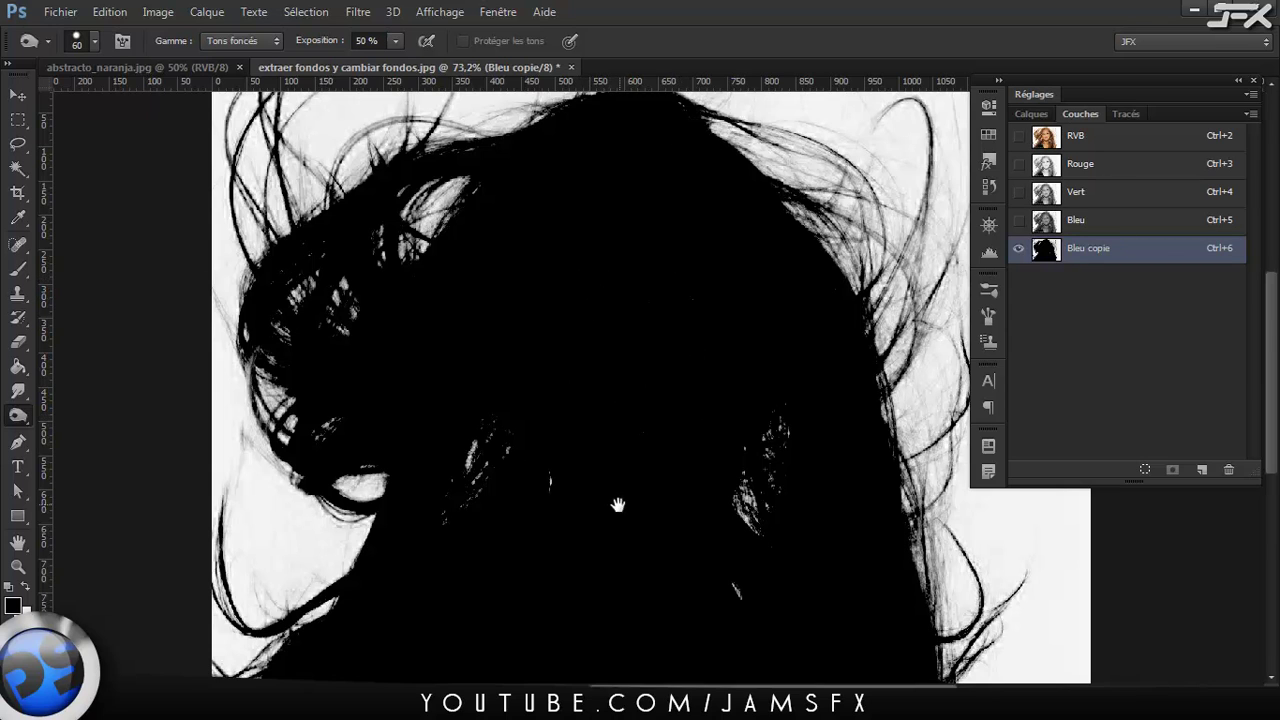
{"action": "mouse_move", "coordinate": [609, 509]}
{"action": "left_mouse_down"}
{"action": "mouse_move", "coordinate": [609, 297]}
{"action": "mouse_move", "coordinate": [566, 529]}
{"action": "mouse_move", "coordinate": [537, 526]}
{"action": "mouse_move", "coordinate": [569, 531]}
{"action": "mouse_move", "coordinate": [523, 529]}
{"action": "mouse_move", "coordinate": [526, 457]}
{"action": "mouse_move", "coordinate": [543, 534]}
{"action": "mouse_move", "coordinate": [574, 506]}
{"action": "mouse_move", "coordinate": [570, 550]}
{"action": "left_mouse_up"}
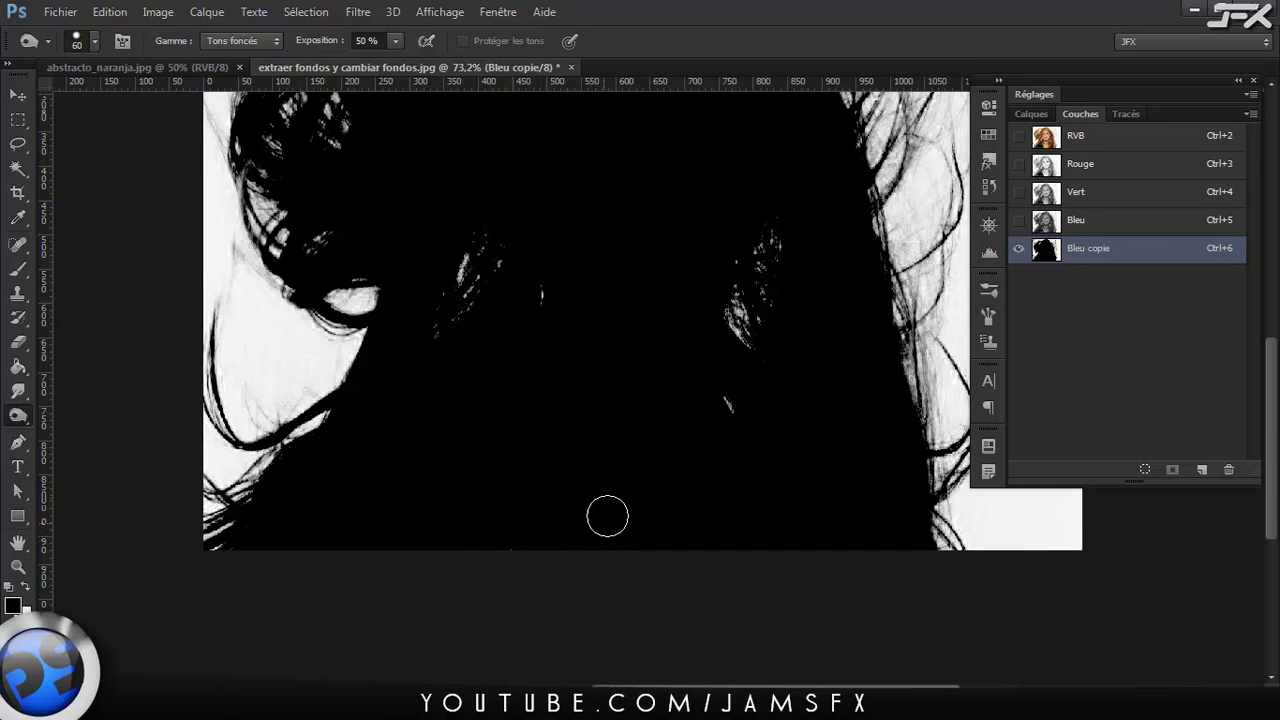
{"action": "key", "text": "space"}
{"action": "left_click_drag", "start_coordinate": [662, 185], "coordinate": [554, 329]}
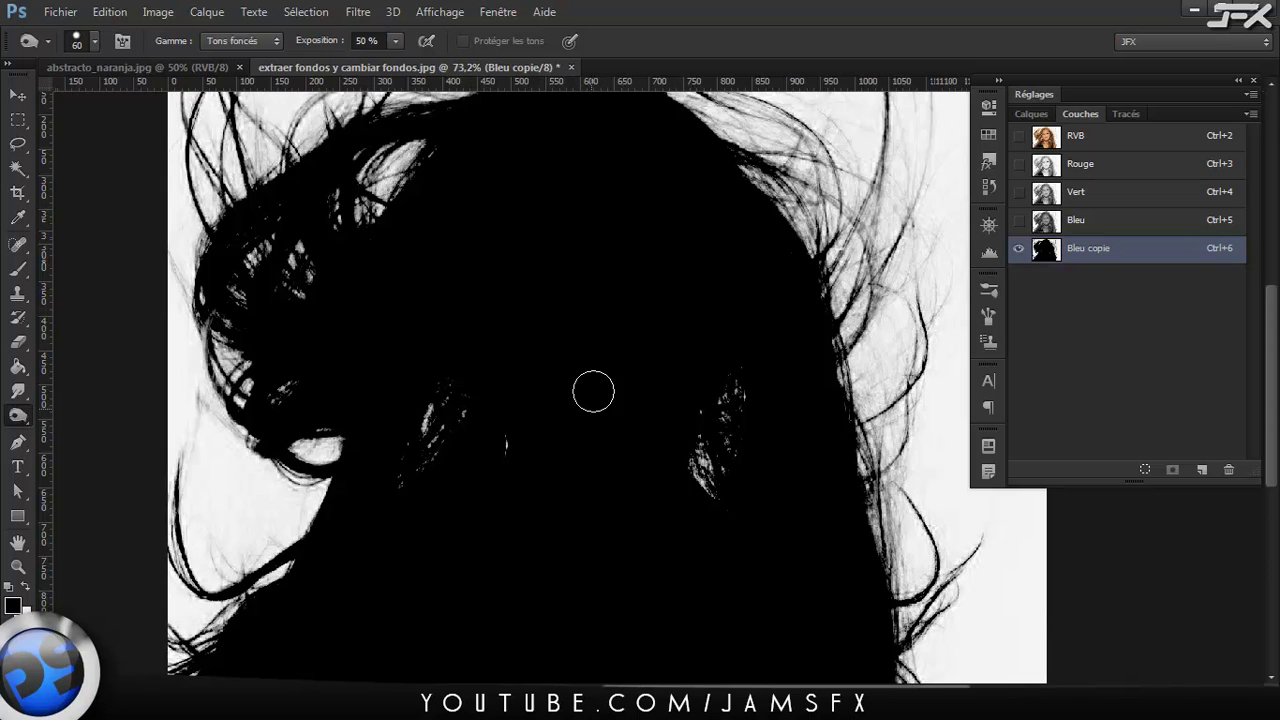
{"action": "scroll", "coordinate": [581, 382], "scroll_direction": "down", "scroll_amount": 3}
{"action": "scroll", "coordinate": [581, 382], "scroll_direction": "up", "scroll_amount": 1}
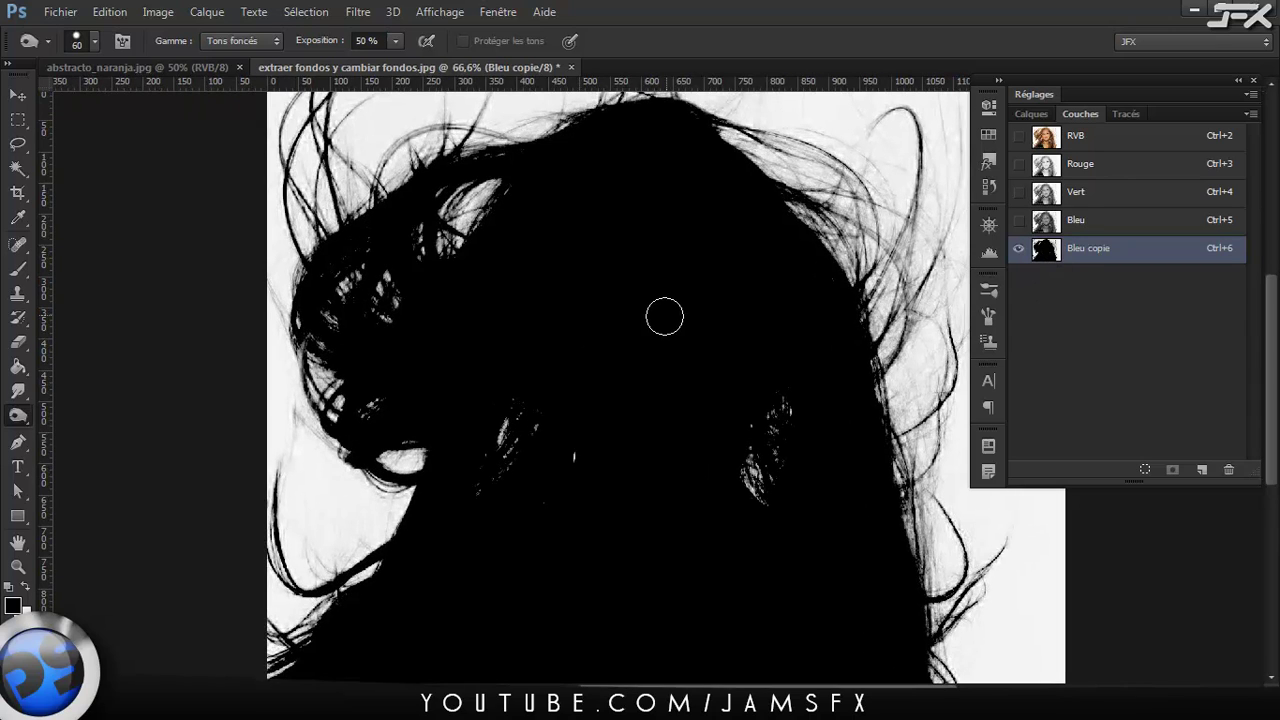
{"action": "key", "text": "v"}
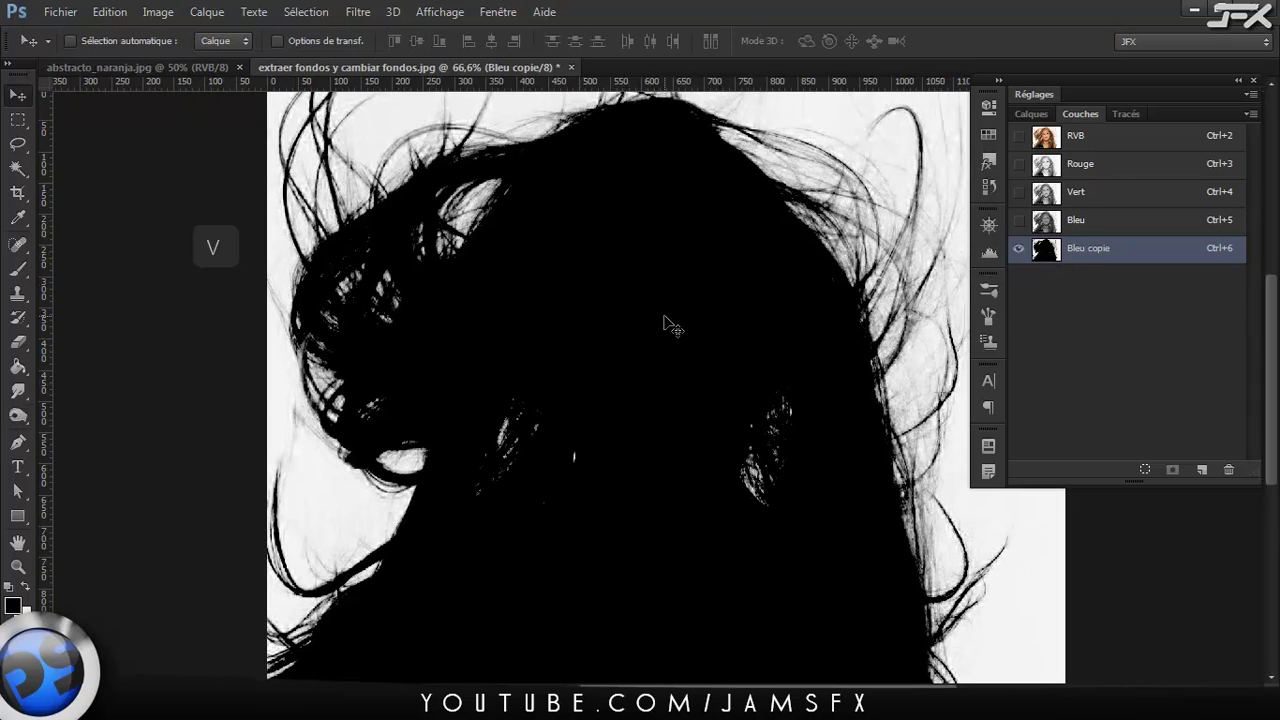
Load the Bleu copie channel as a selection and duplicate the Arrière-plan layer
{"action": "left_click", "coordinate": [1047, 256], "text": "ctrl"}
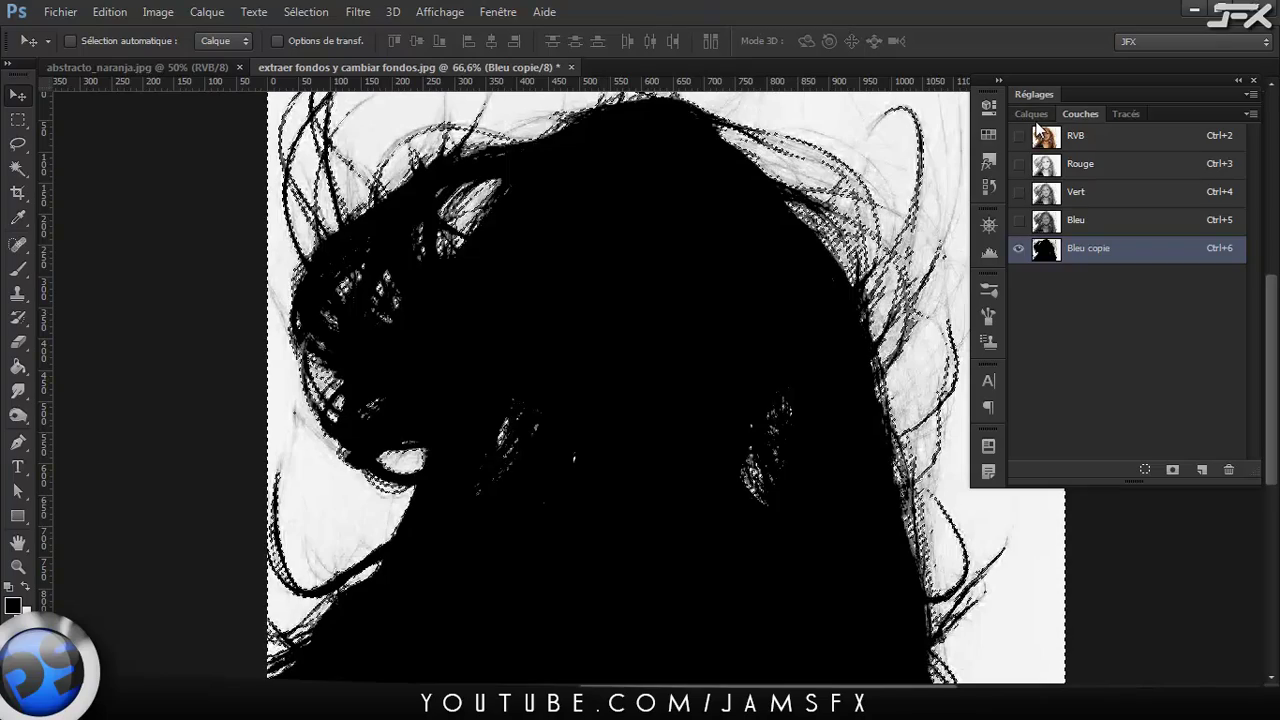
{"action": "left_click", "coordinate": [1033, 114]}
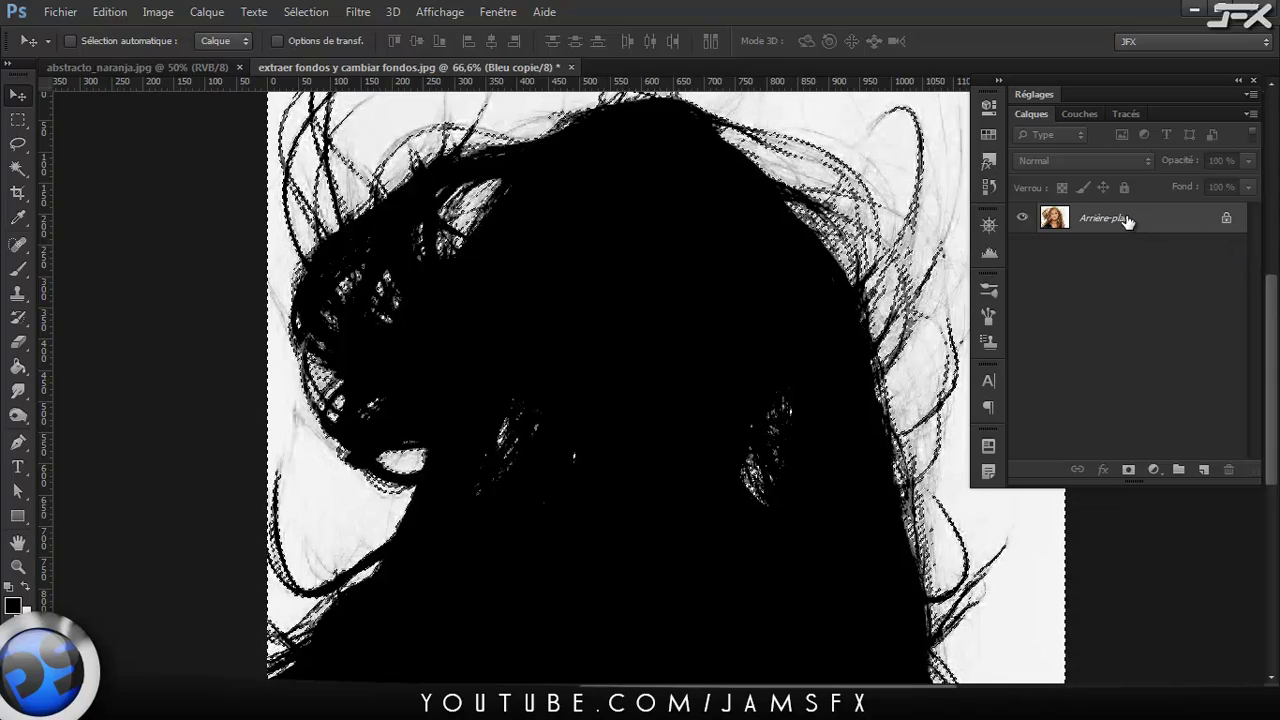
{"action": "left_click_drag", "start_coordinate": [1120, 222], "coordinate": [1212, 474]}
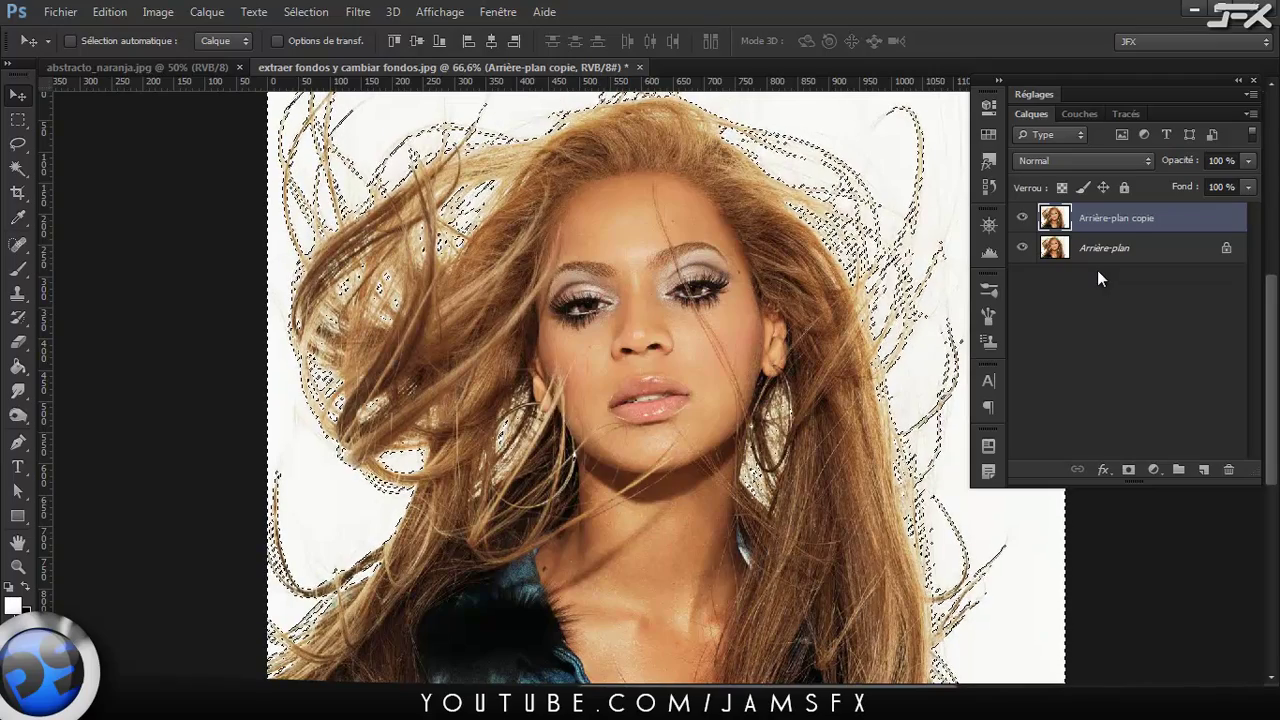
Hide the original Arrière-plan layer and add a layer mask to its copy from the active selection
{"action": "left_click", "coordinate": [1022, 249]}
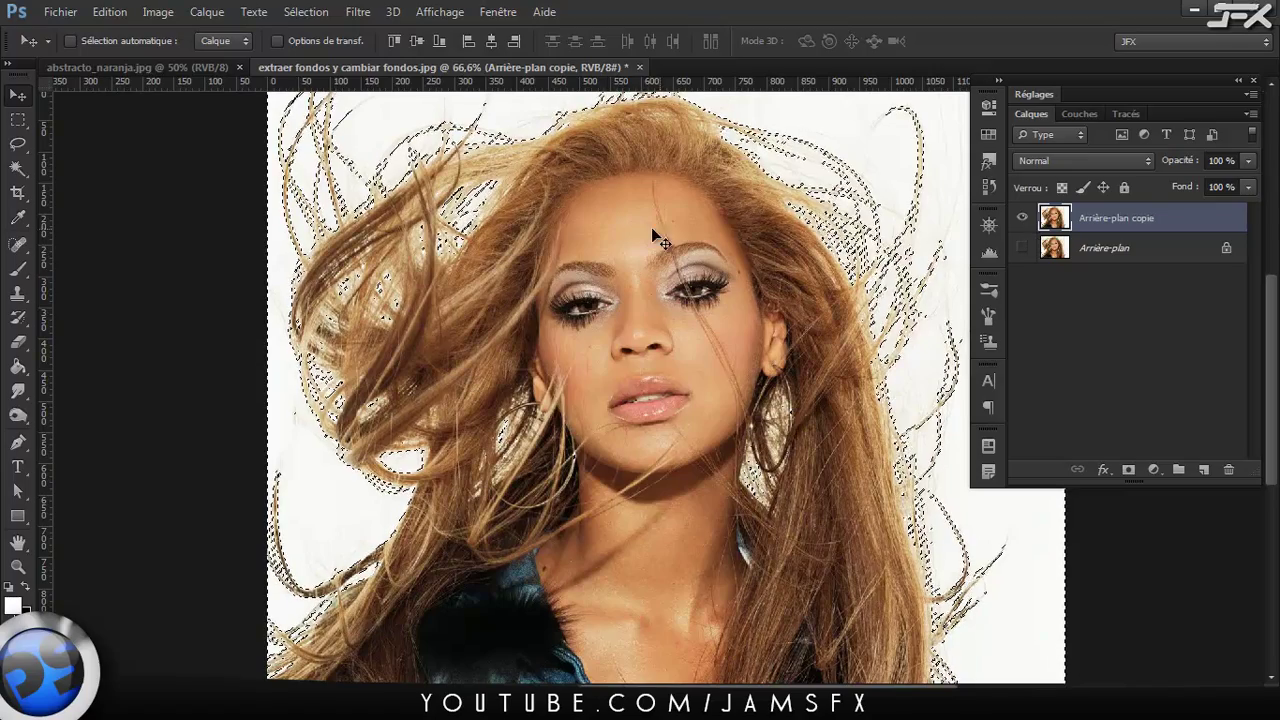
{"action": "left_click", "coordinate": [1128, 469]}
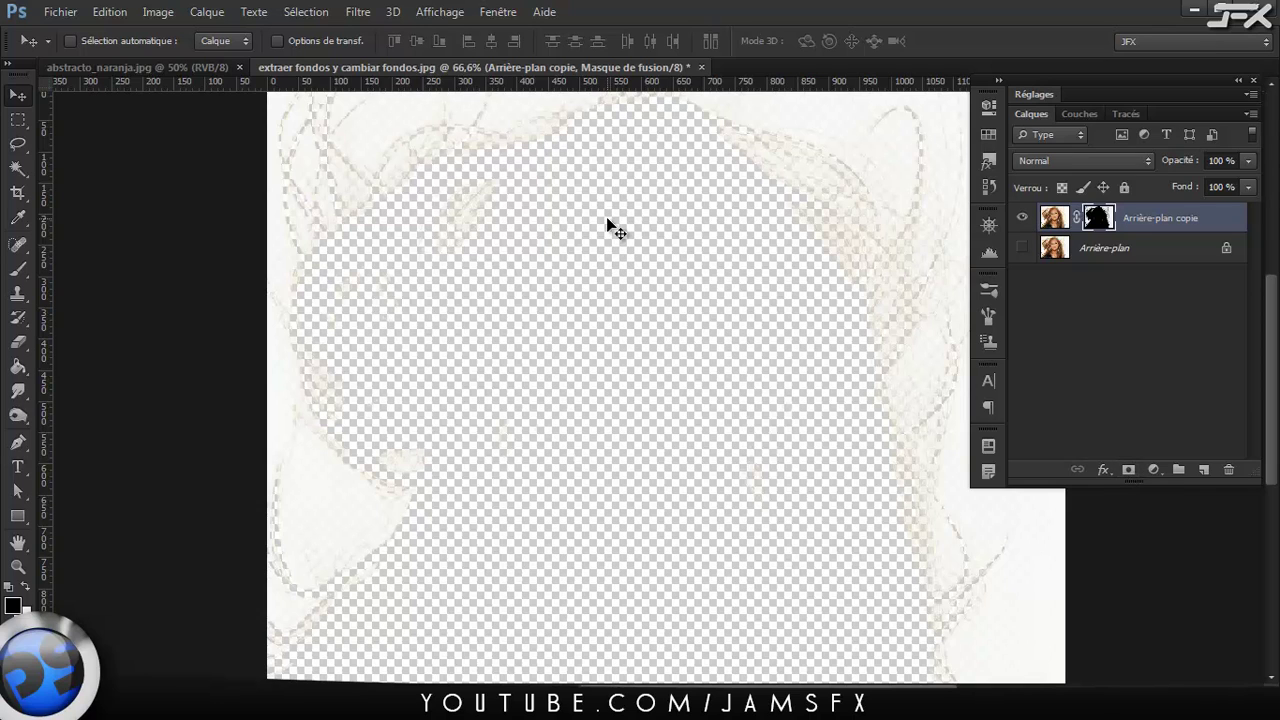
{"action": "scroll", "coordinate": [612, 228], "scroll_direction": "down", "scroll_amount": 2}
{"action": "scroll", "coordinate": [612, 228], "scroll_direction": "up", "scroll_amount": 1}
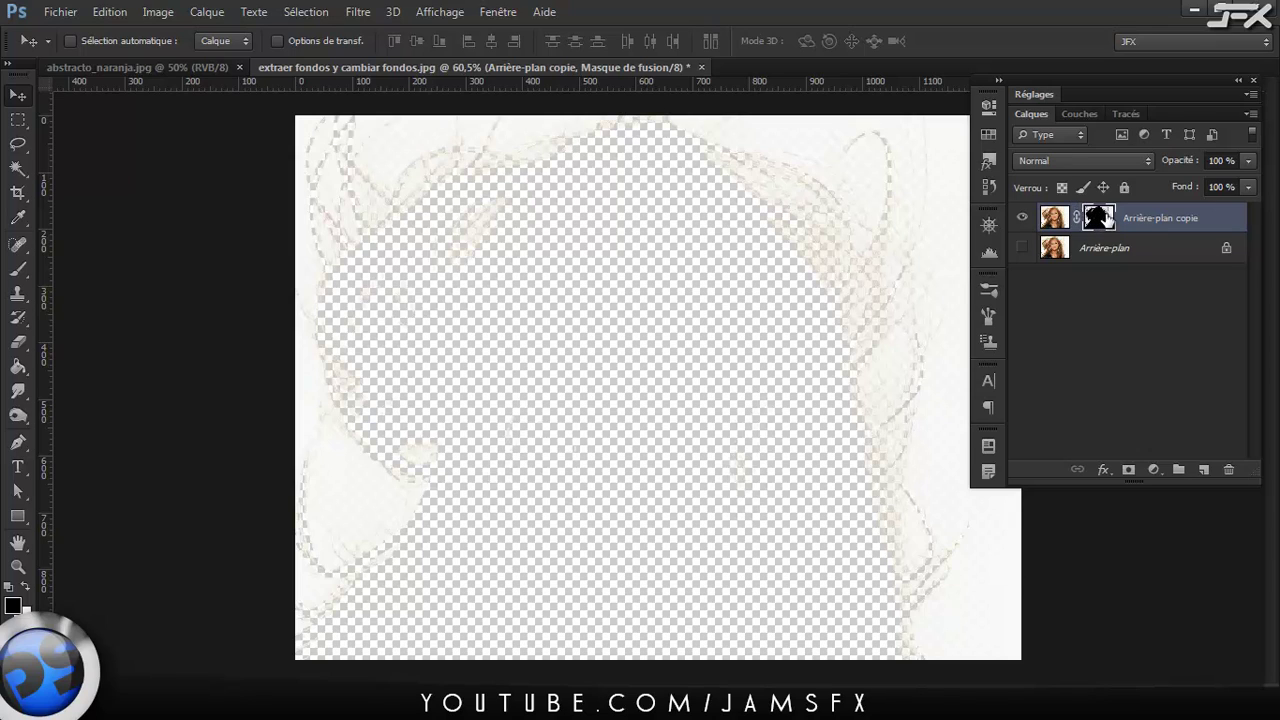
Invert the layer mask of Arrière-plan copie in the mask properties
{"action": "left_click", "coordinate": [989, 108]}
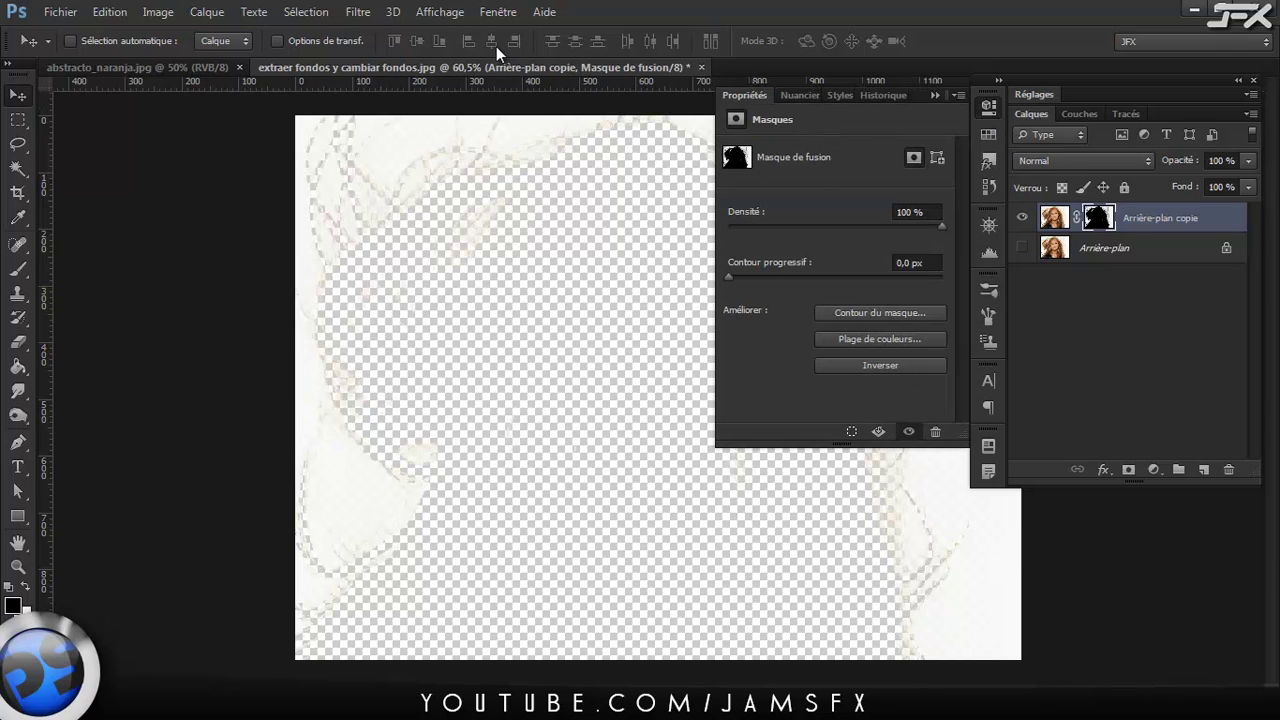
{"action": "left_click", "coordinate": [499, 14]}
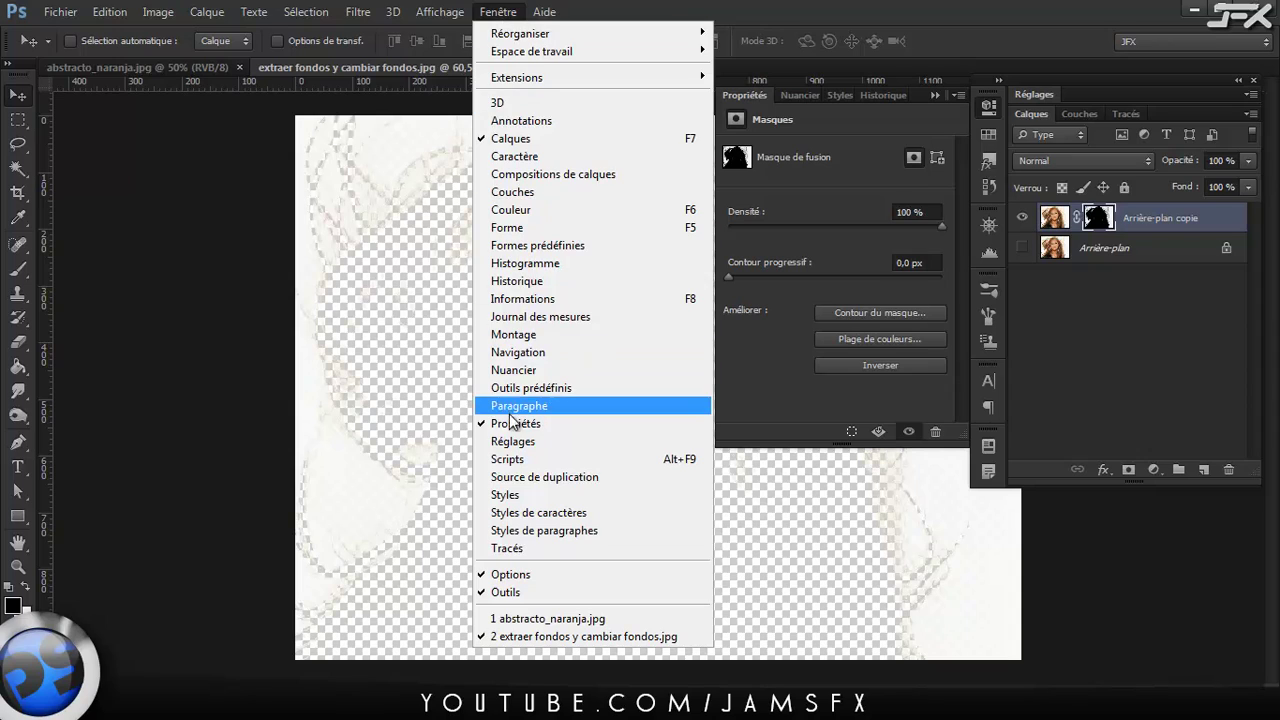
{"action": "left_click", "coordinate": [841, 184]}
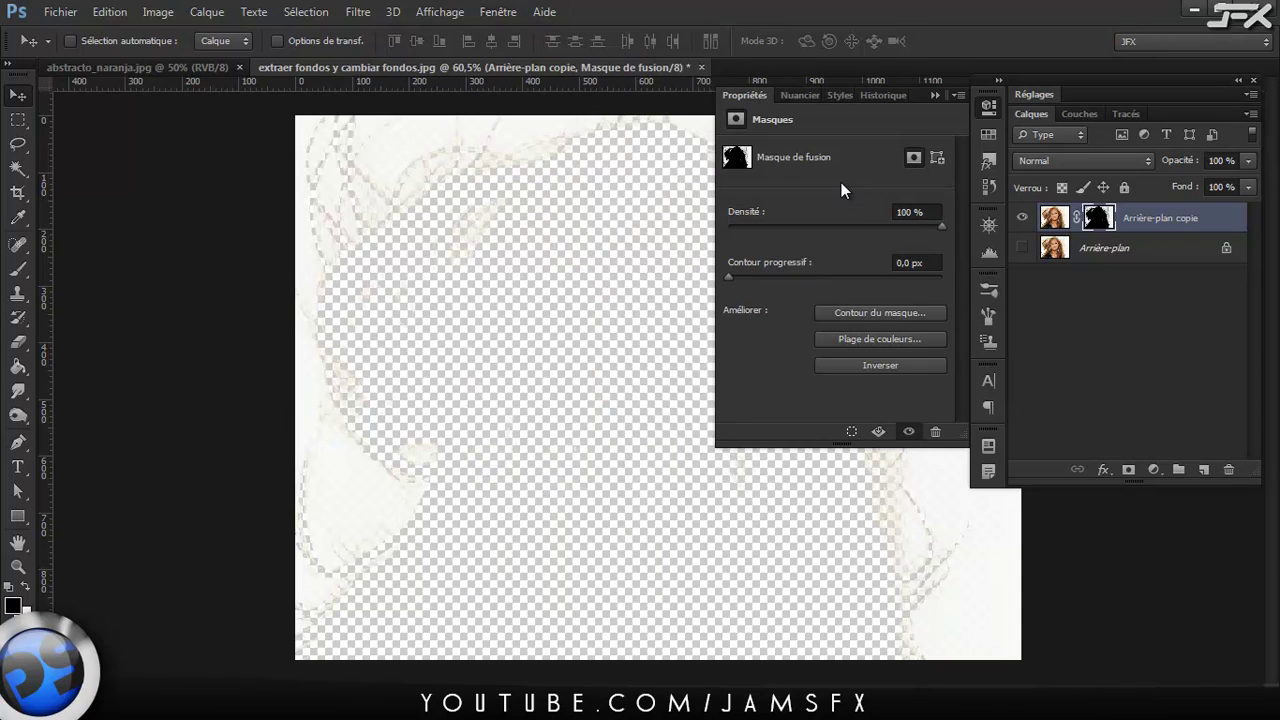
{"action": "left_click", "coordinate": [880, 365]}
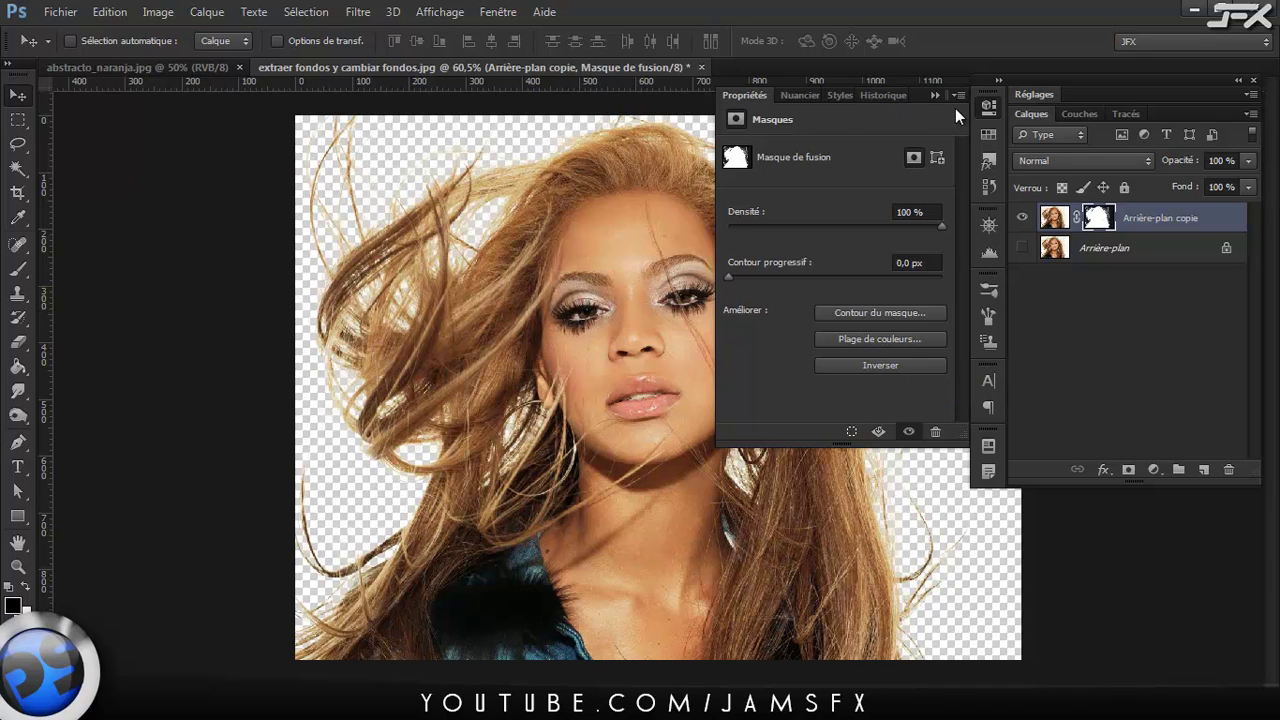
Lower the density of the Arrière-plan copie layer mask to 77 % and feather it by 161.1 px
{"action": "key", "text": "ctrl+minus"}
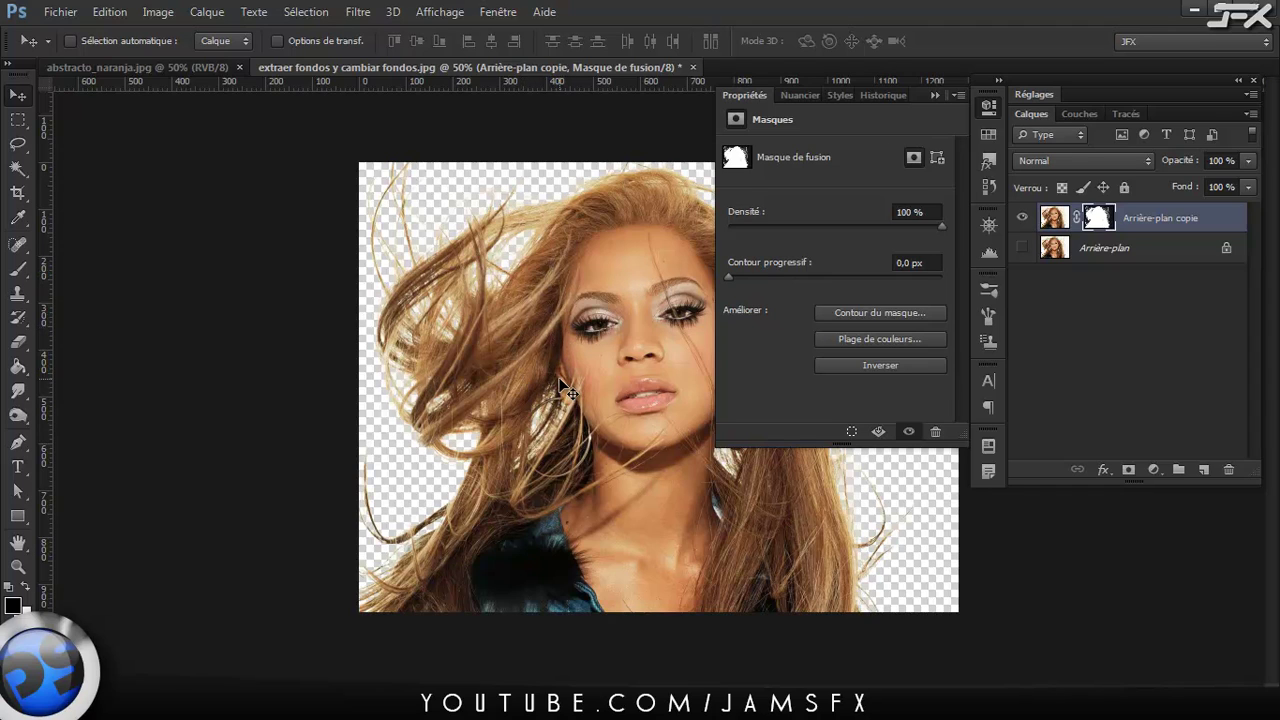
{"action": "key", "text": "ctrl+plus"}
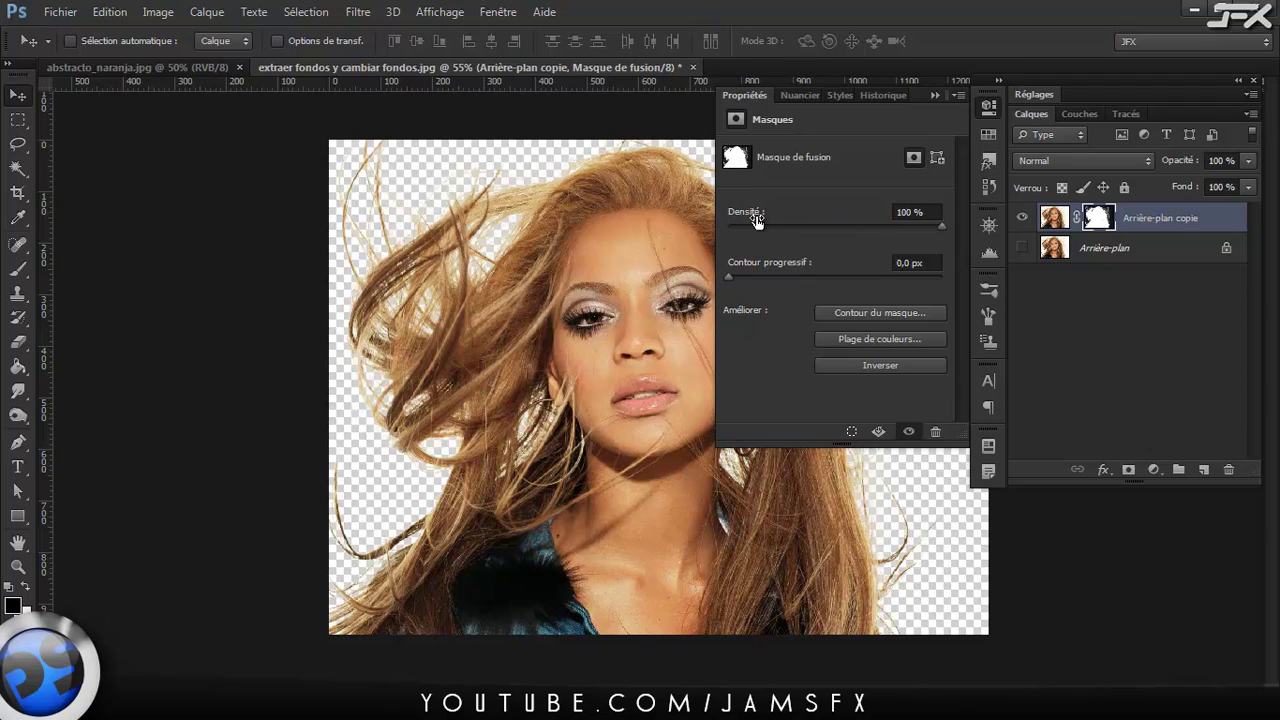
{"action": "left_click_drag", "start_coordinate": [757, 221], "coordinate": [732, 219]}
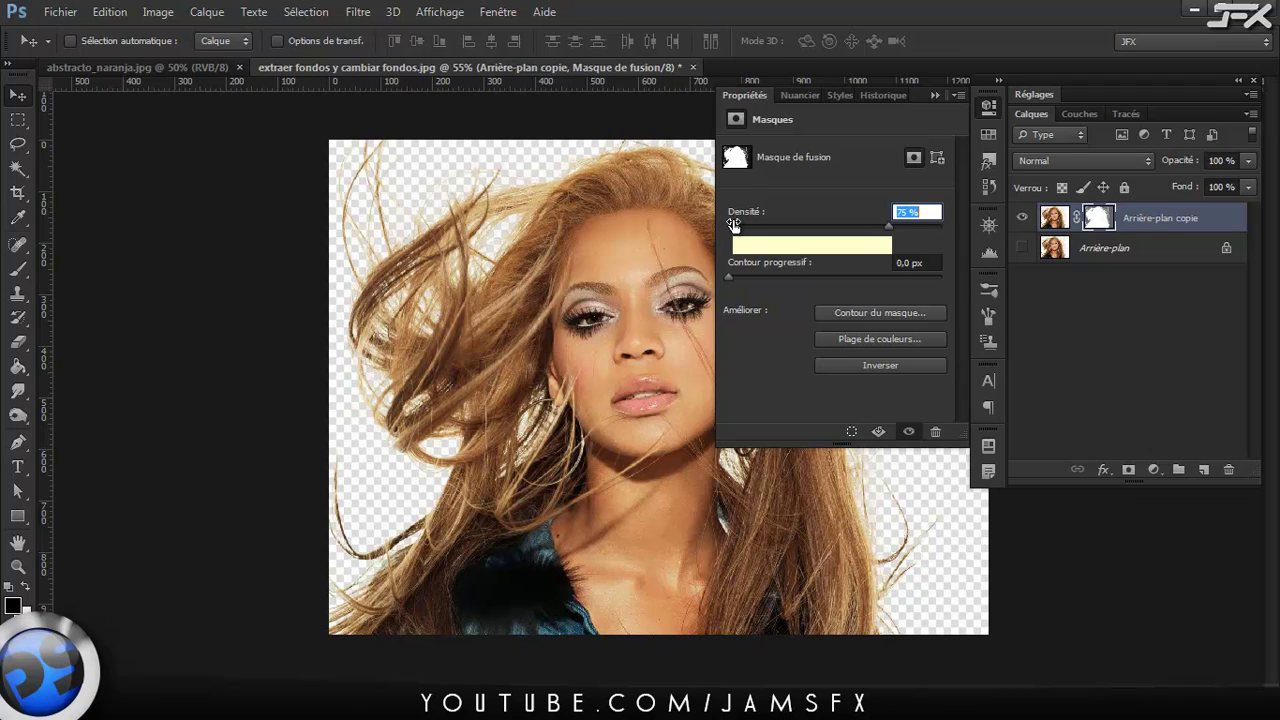
{"action": "left_click_drag", "start_coordinate": [734, 224], "coordinate": [889, 283]}
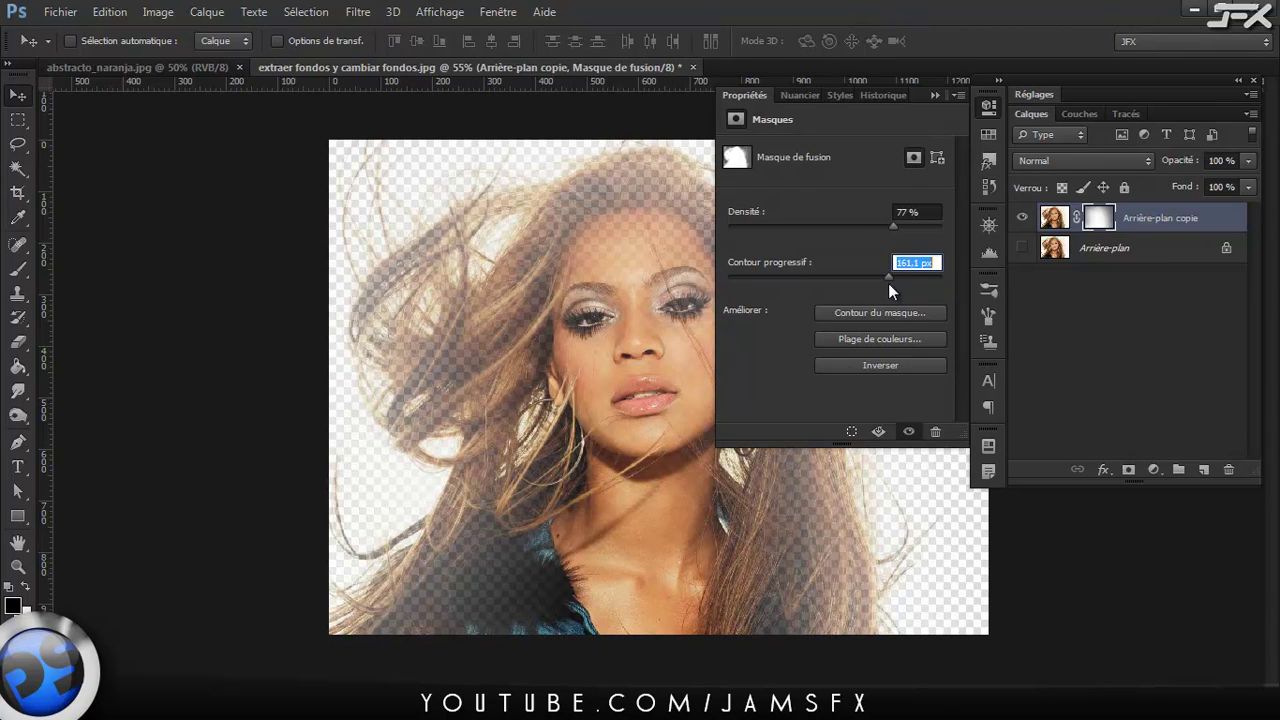
{"action": "left_click", "coordinate": [1062, 303]}
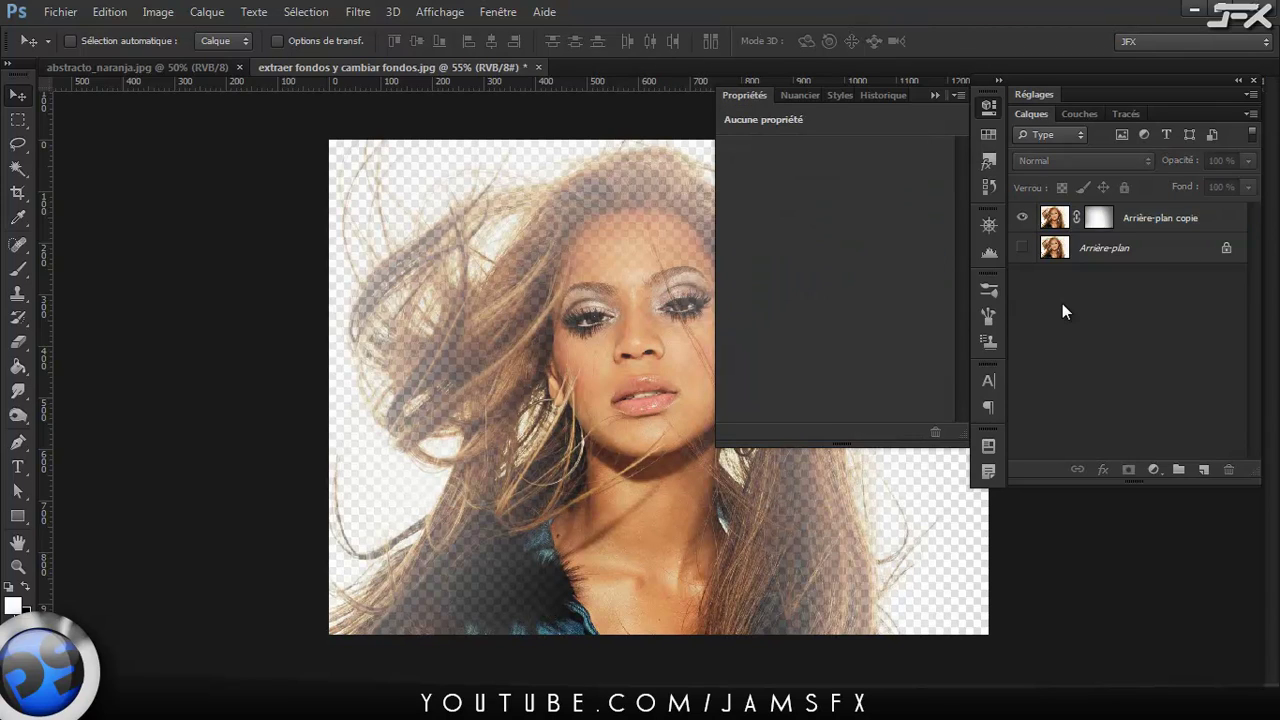
{"action": "left_click", "coordinate": [1100, 218]}
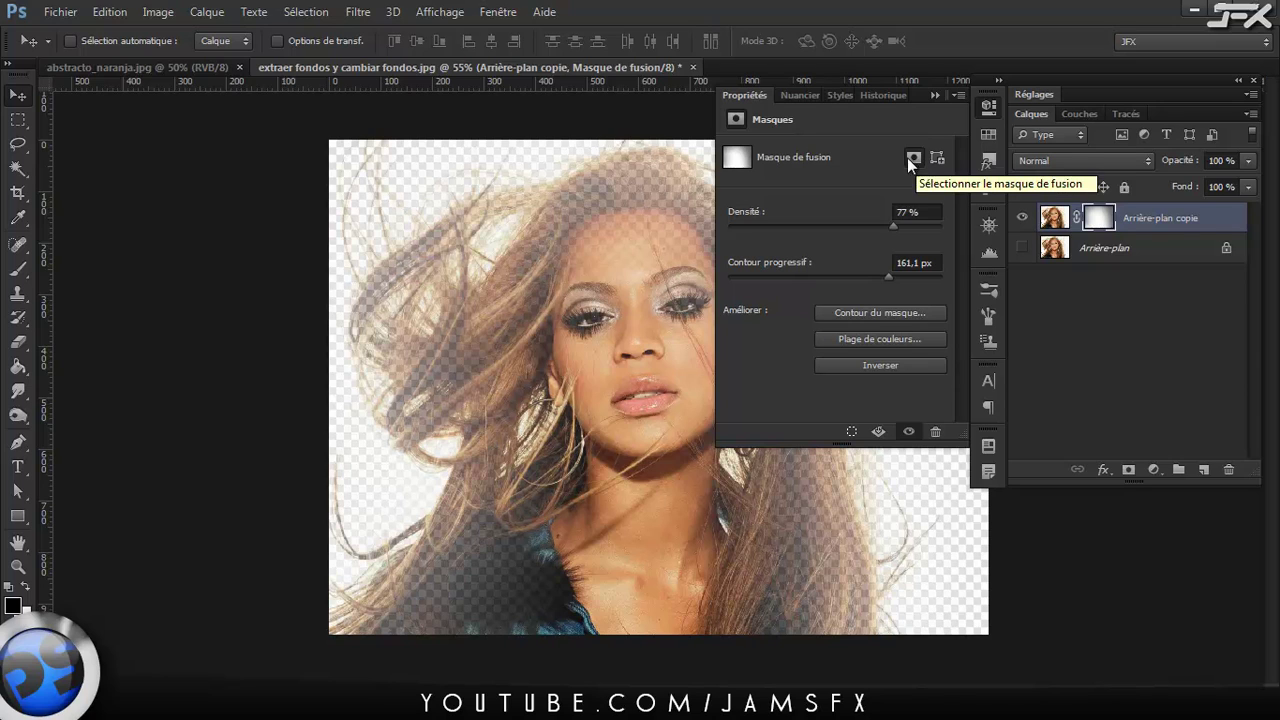
Bring the orange floral image from abstracto_naranja.jpg into the portrait document and place it directly beneath the Arrière-plan copie layer
{"action": "left_click", "coordinate": [161, 65]}
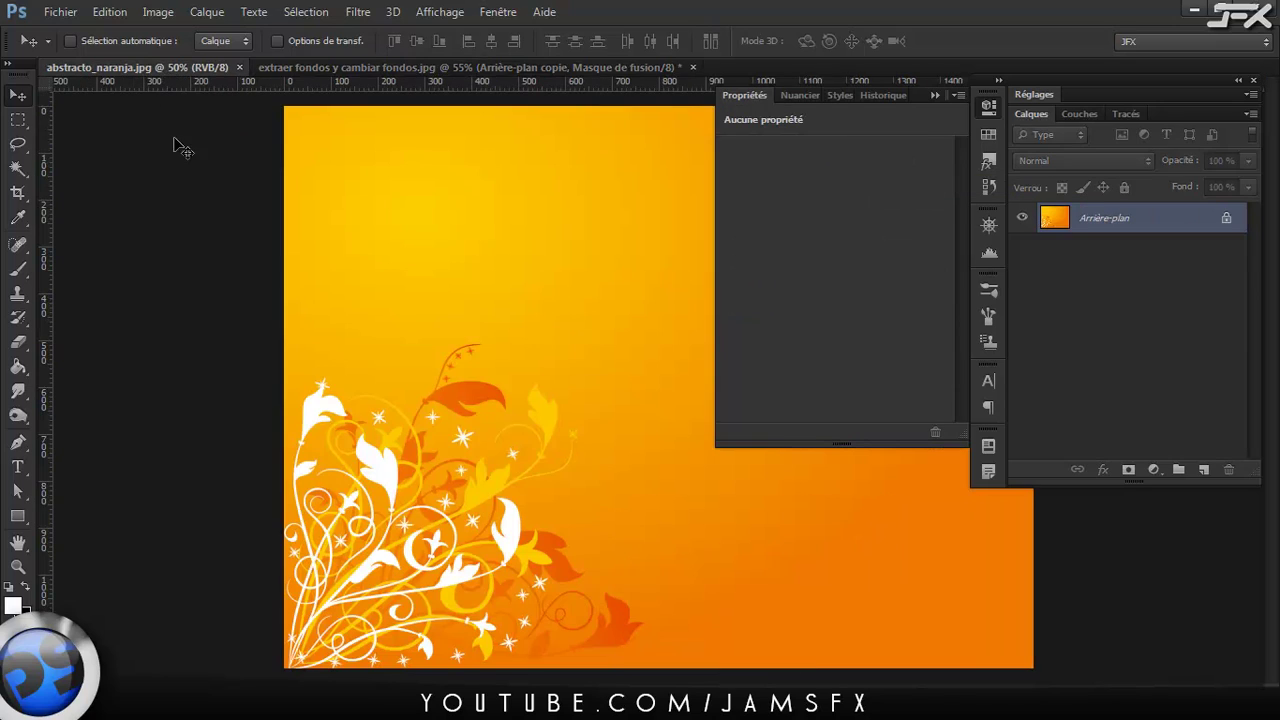
{"action": "left_click", "coordinate": [934, 96]}
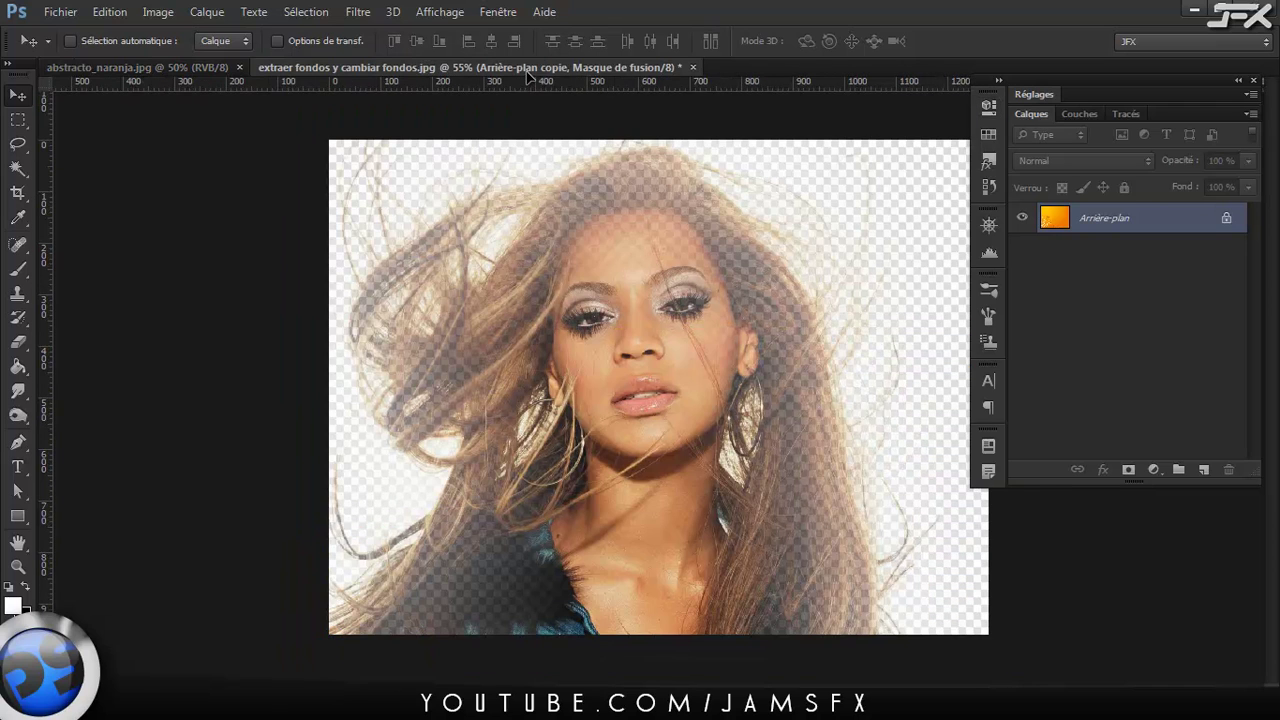
{"action": "left_click", "coordinate": [528, 68]}
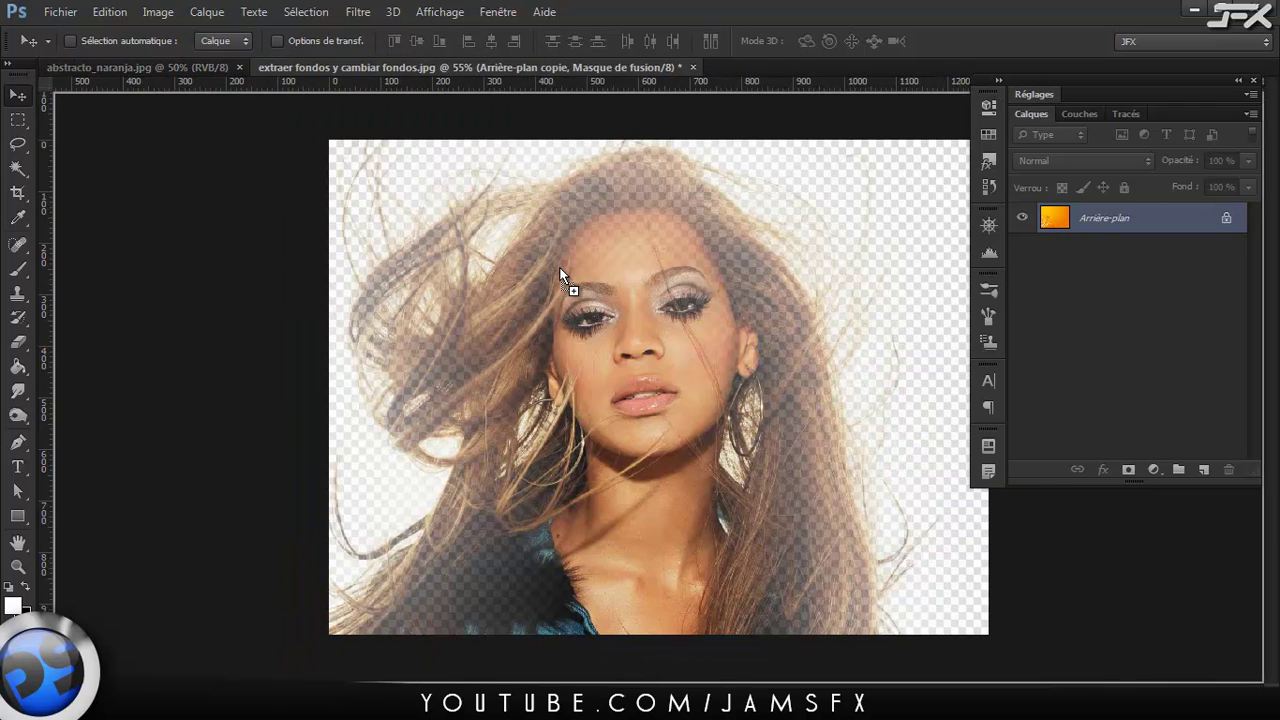
{"action": "key", "text": "ctrl+v"}
{"action": "left_click_drag", "start_coordinate": [689, 270], "coordinate": [709, 406]}
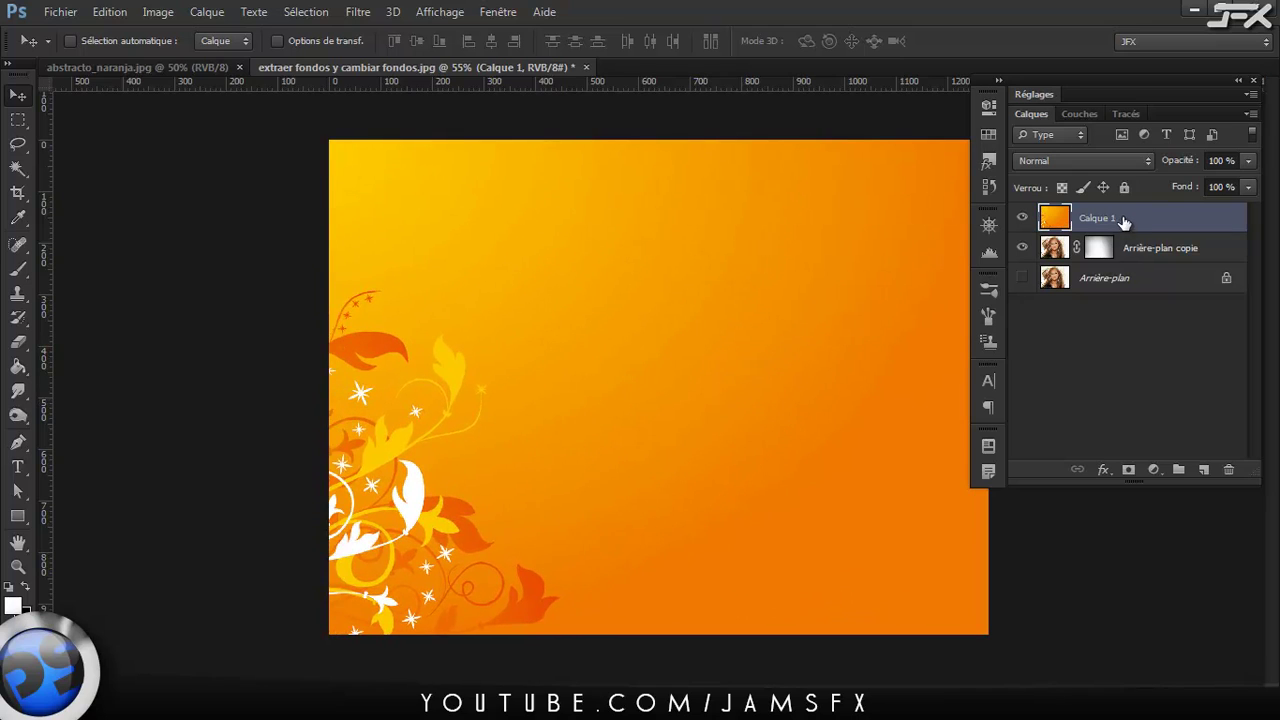
{"action": "left_click_drag", "start_coordinate": [1124, 221], "coordinate": [1118, 262]}
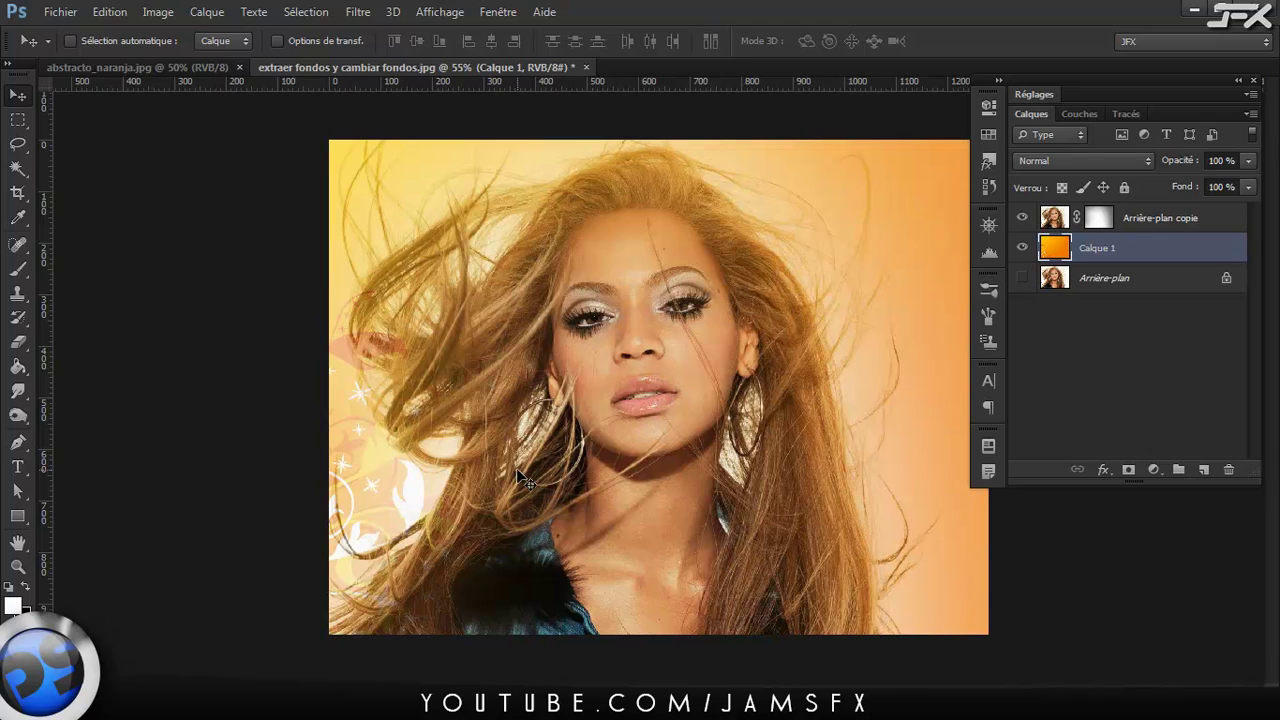
Add a Curves adjustment layer directly above the Arrière-plan copie layer
{"action": "left_click", "coordinate": [1146, 223]}
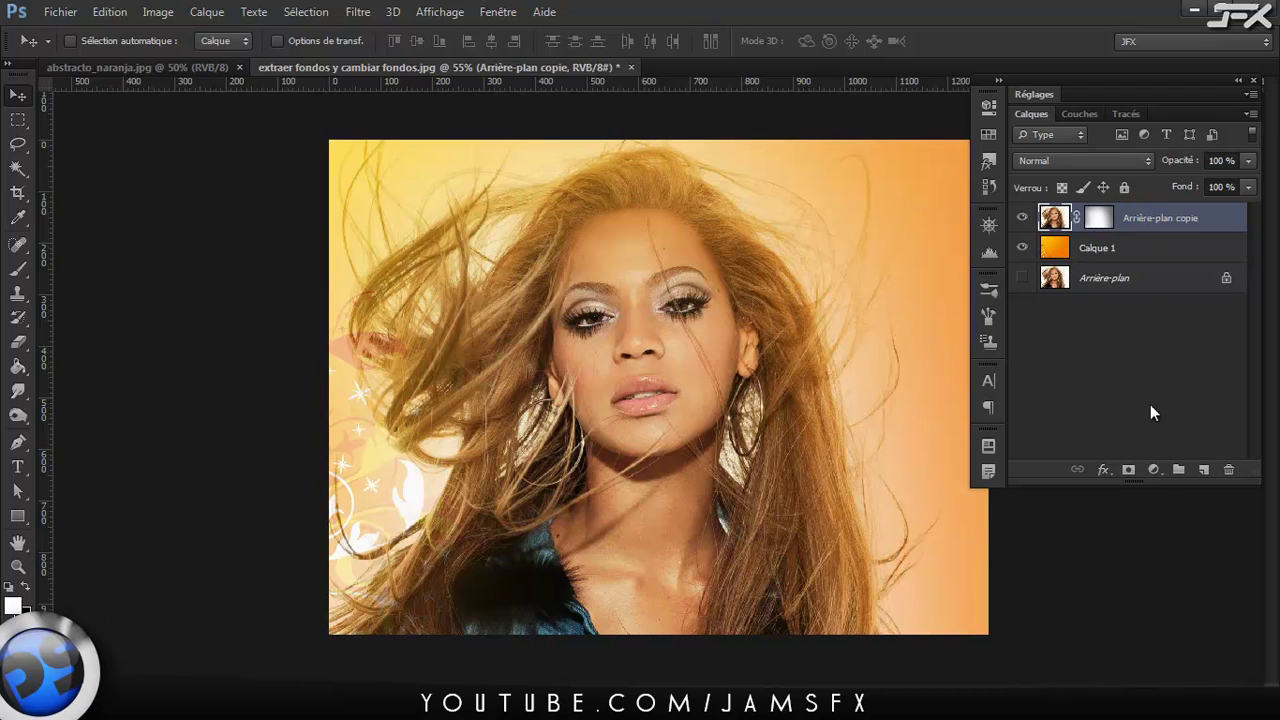
{"action": "left_click", "coordinate": [1160, 471]}
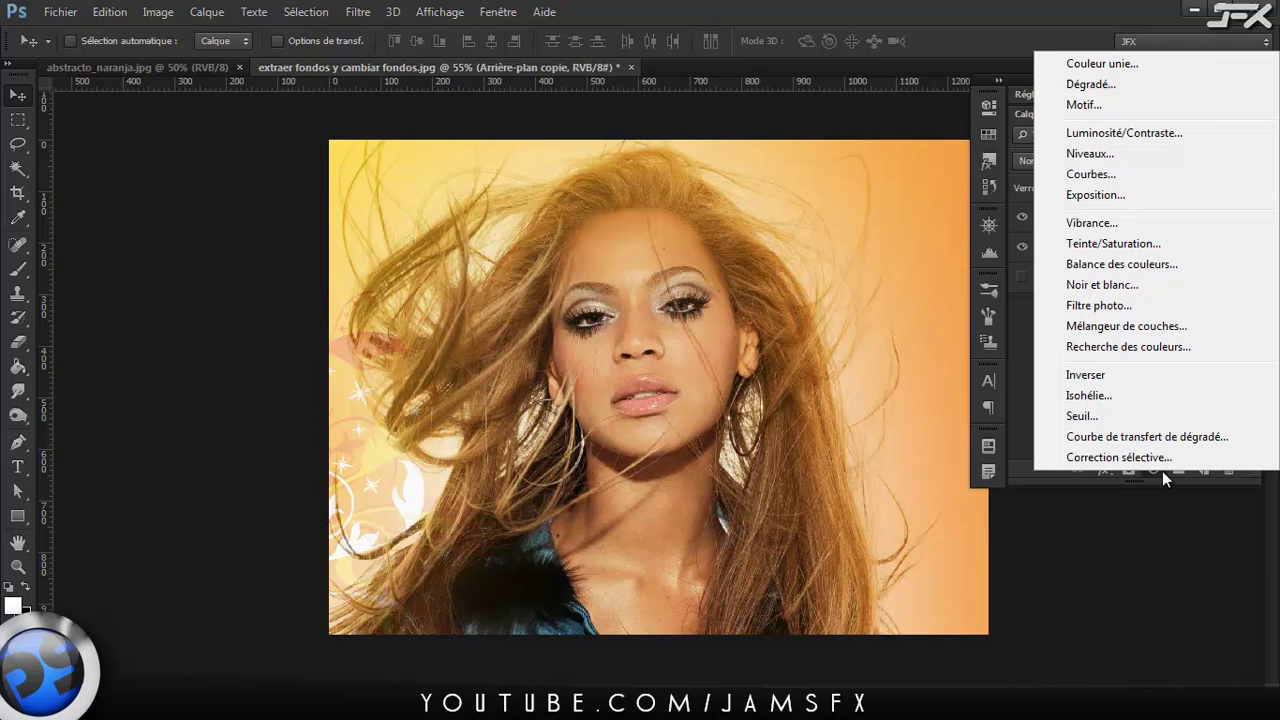
{"action": "left_click", "coordinate": [1029, 303]}
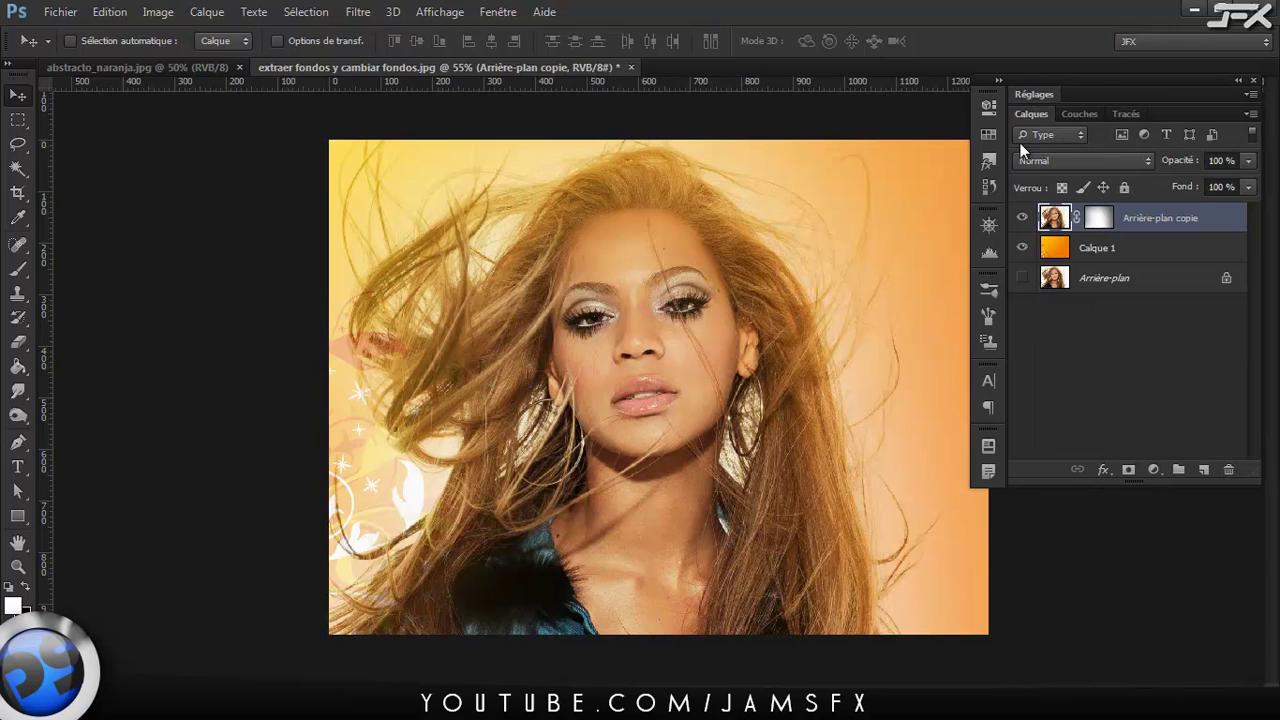
{"action": "left_click", "coordinate": [1034, 95]}
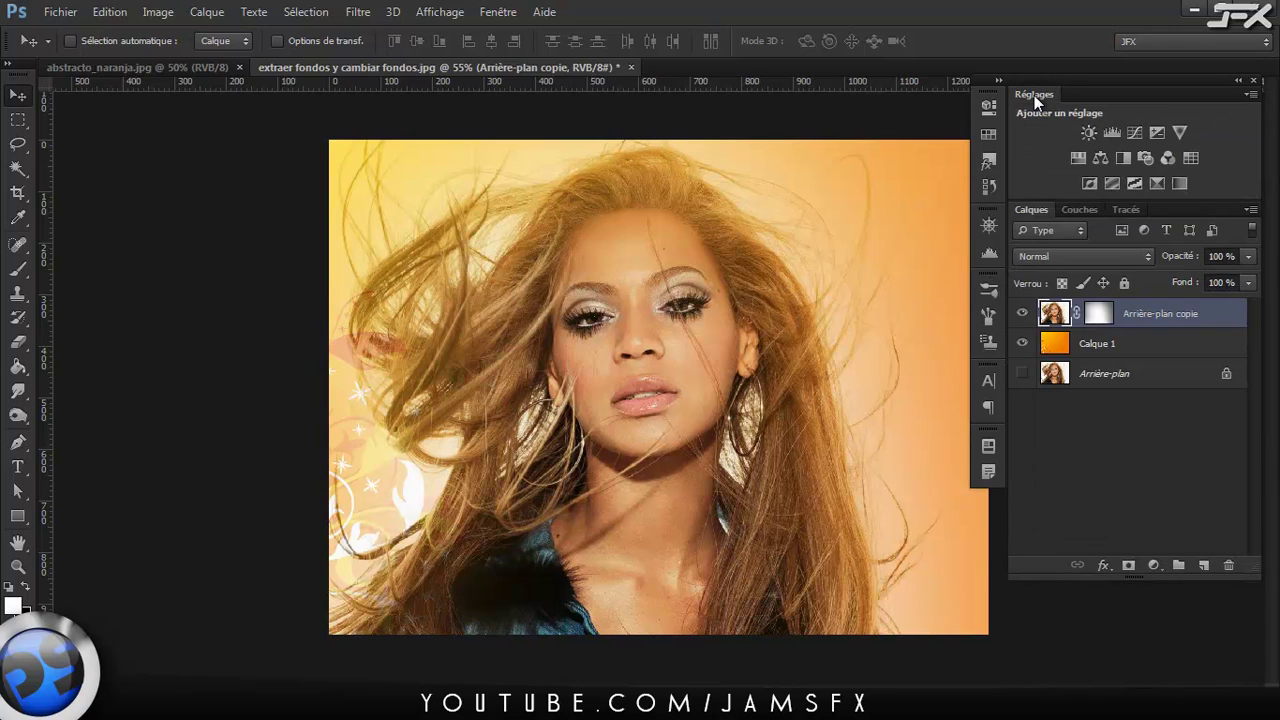
{"action": "left_click", "coordinate": [497, 12]}
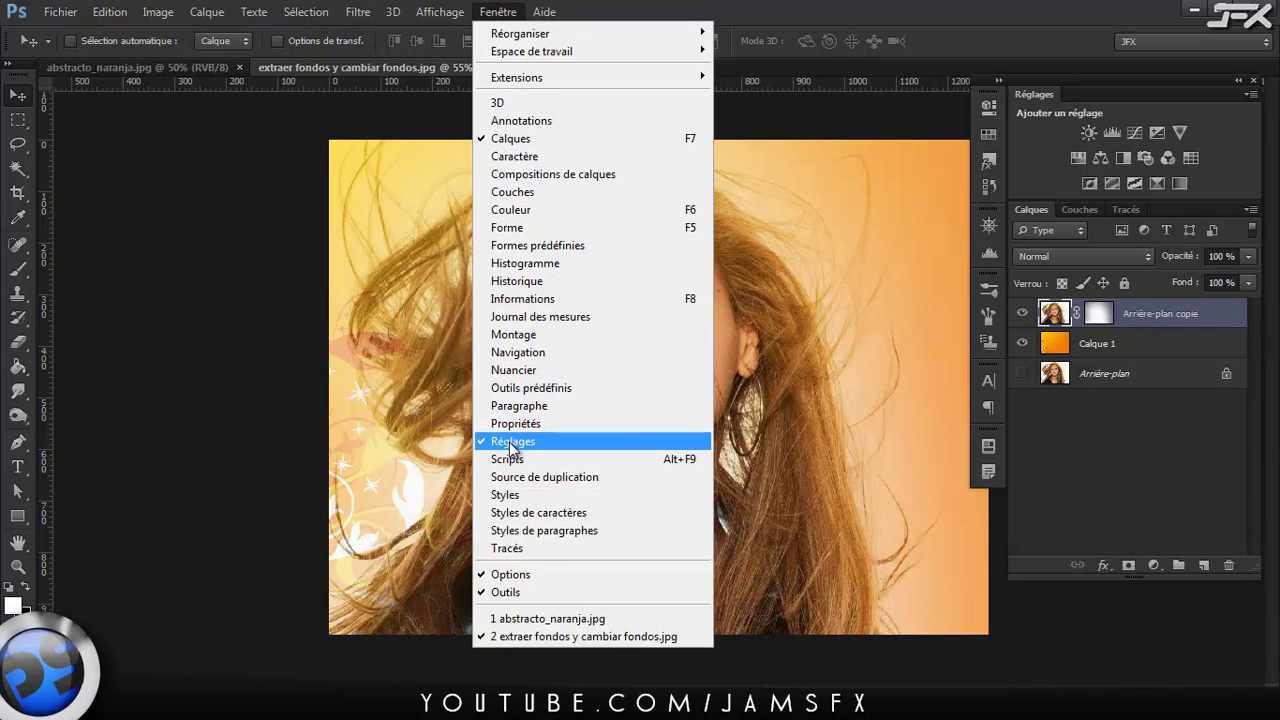
{"action": "left_click", "coordinate": [1045, 171]}
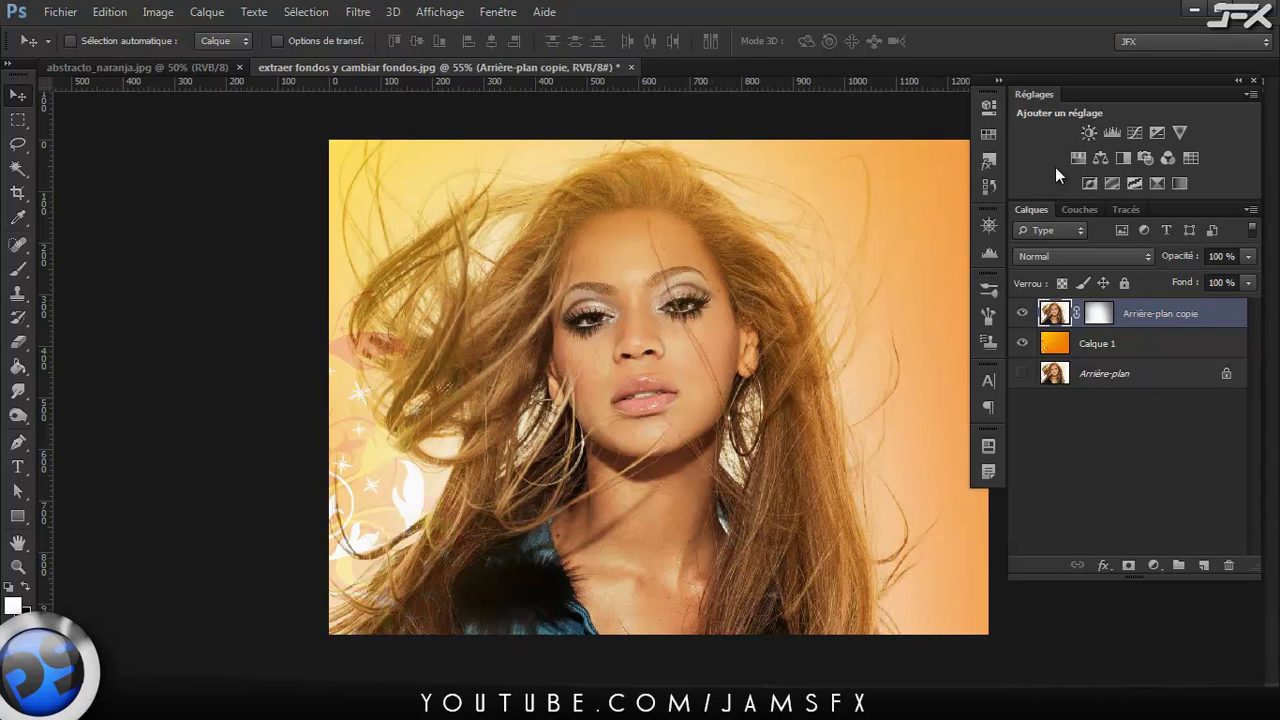
{"action": "left_click", "coordinate": [1134, 133]}
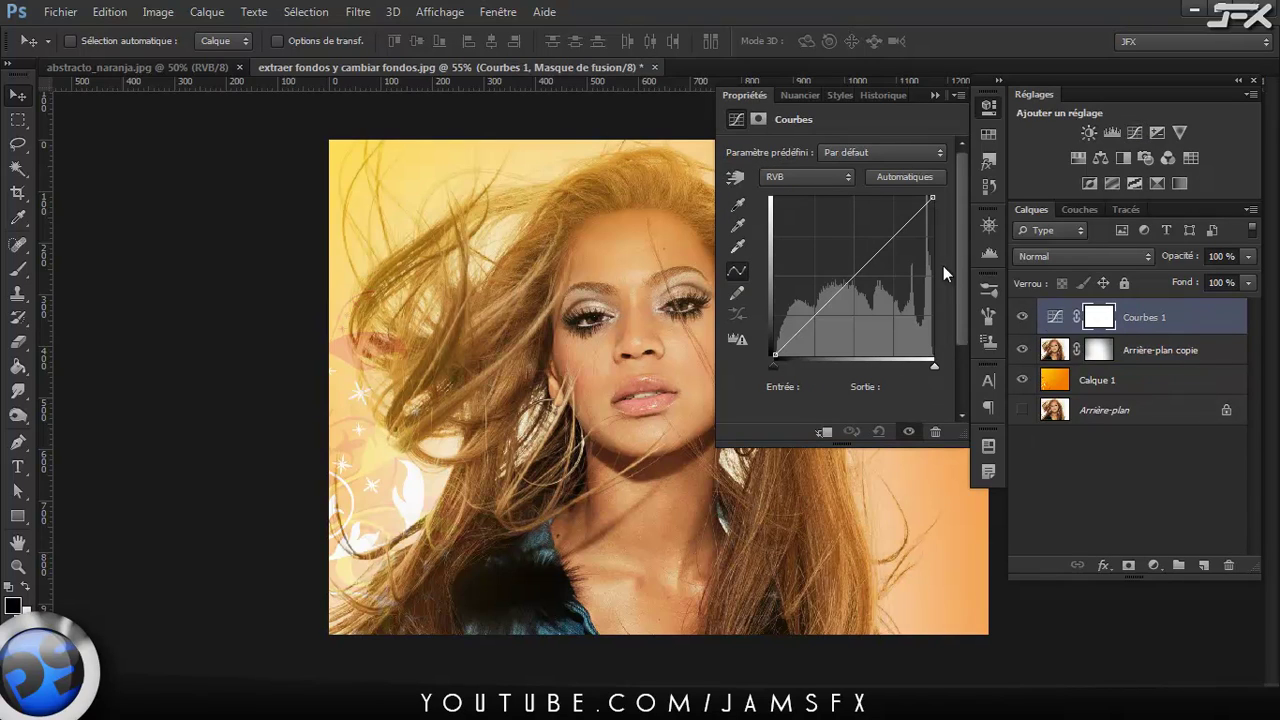
Shape the RGB curve into an S, with a shadow point around input 67, output 46 and a highlight point at input 184, output 187
{"action": "left_click_drag", "start_coordinate": [822, 313], "coordinate": [817, 326]}
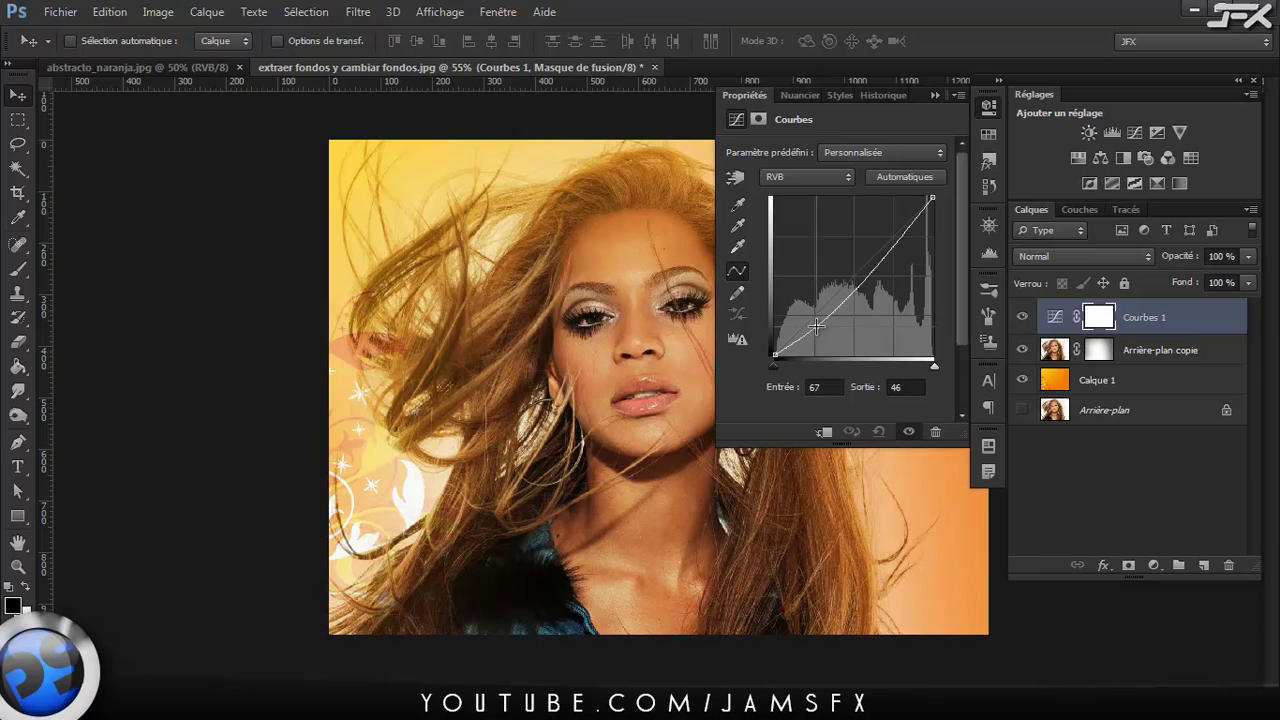
{"action": "left_click", "coordinate": [889, 241]}
{"action": "left_click_drag", "start_coordinate": [889, 241], "coordinate": [890, 231]}
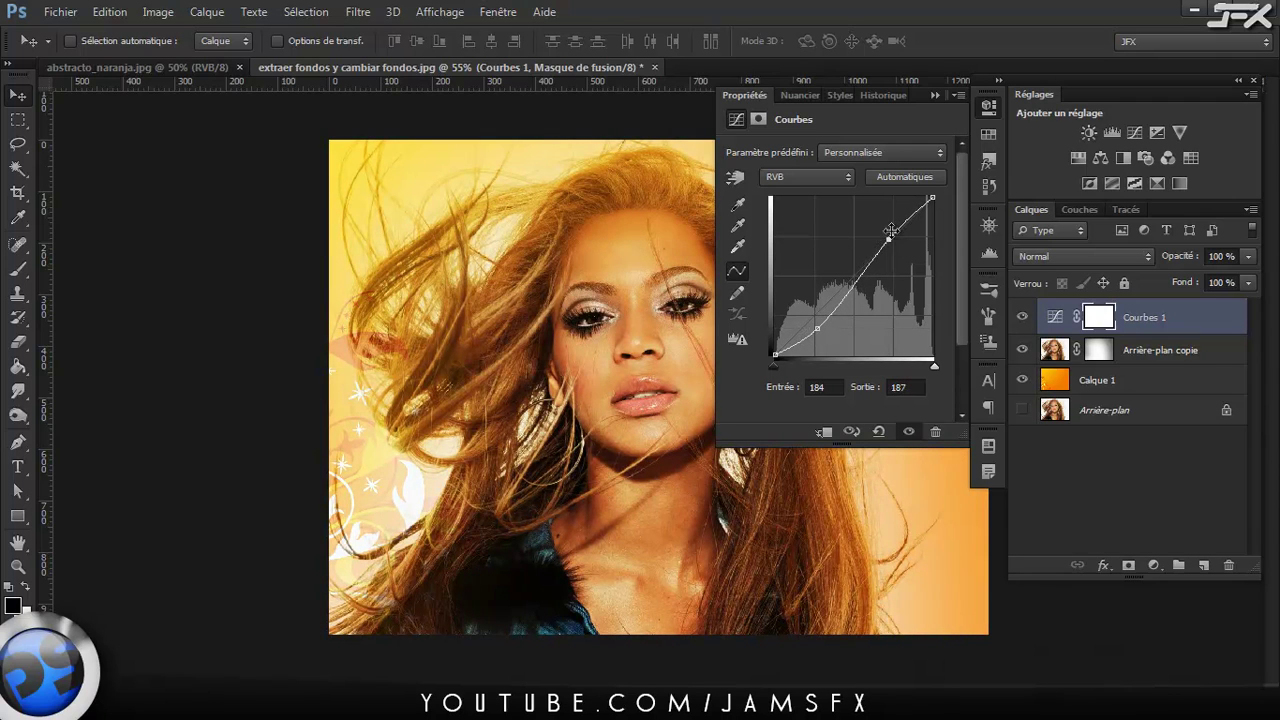
{"action": "left_click", "coordinate": [934, 95]}
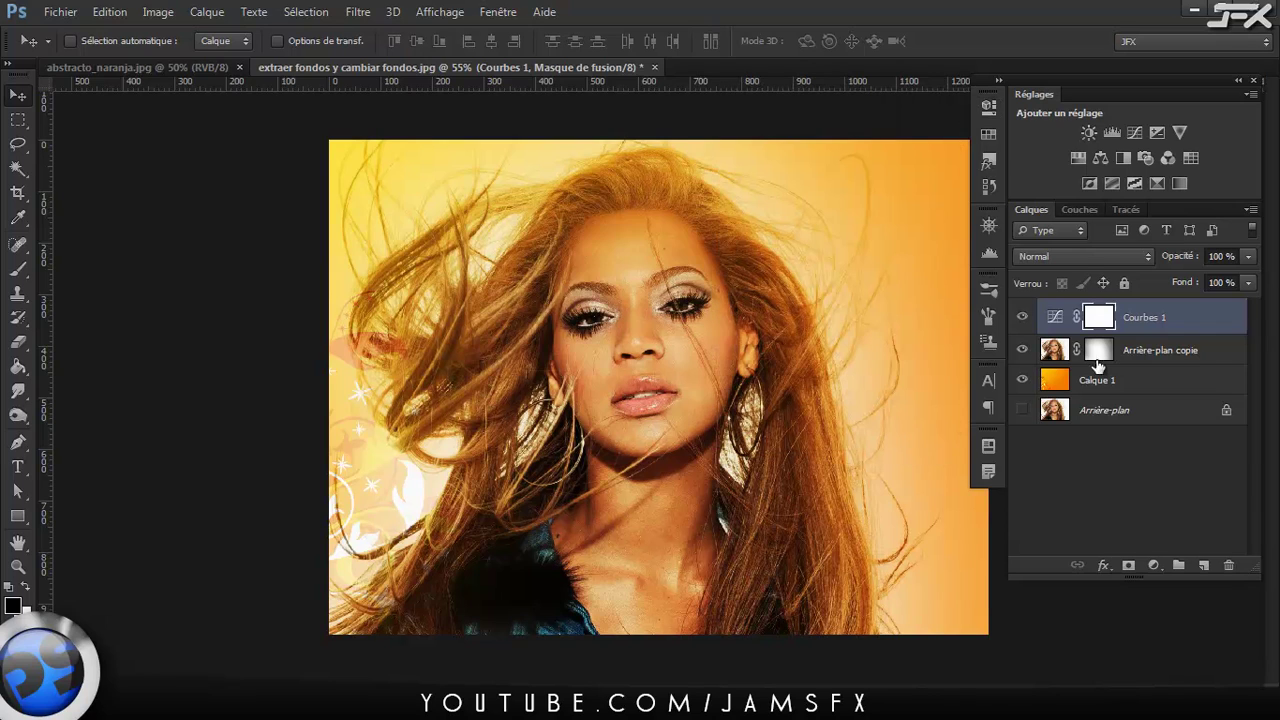
Add a Hue/Saturation adjustment layer above the orange background layer Calque 1 and turn on its Colorize option (Redéfinir)
{"action": "left_click", "coordinate": [1138, 379]}
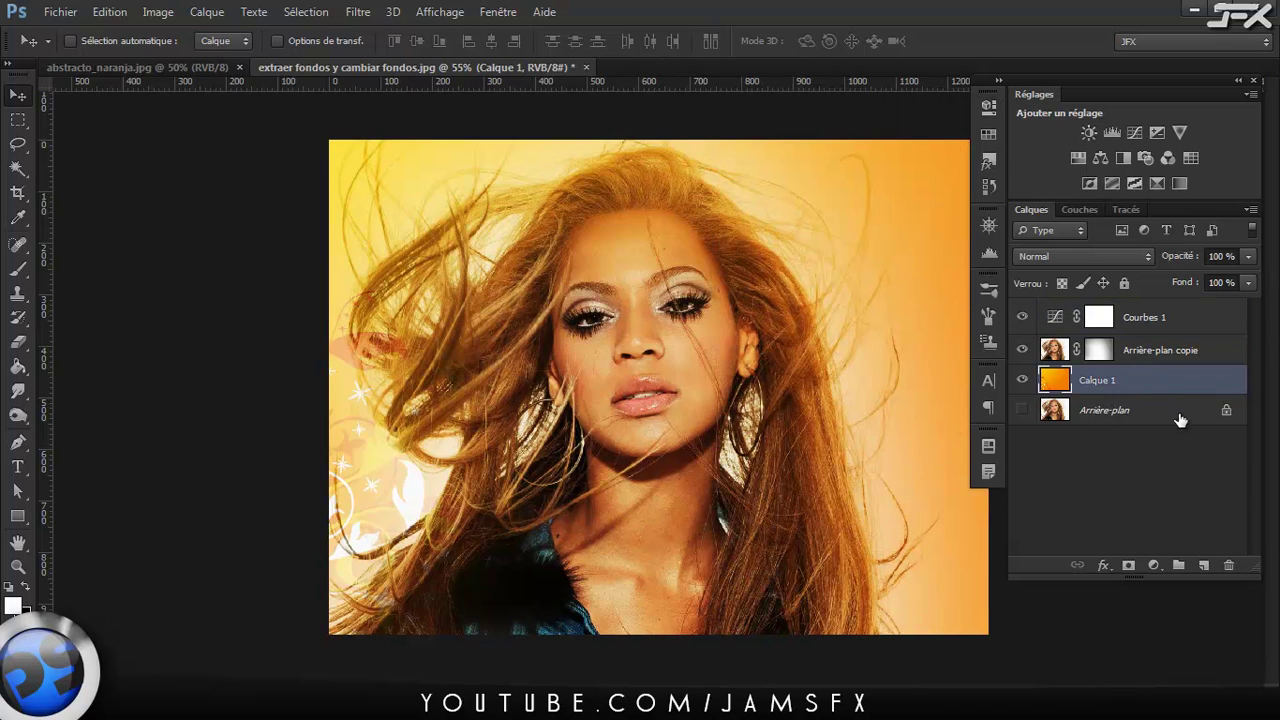
{"action": "left_click", "coordinate": [1154, 566]}
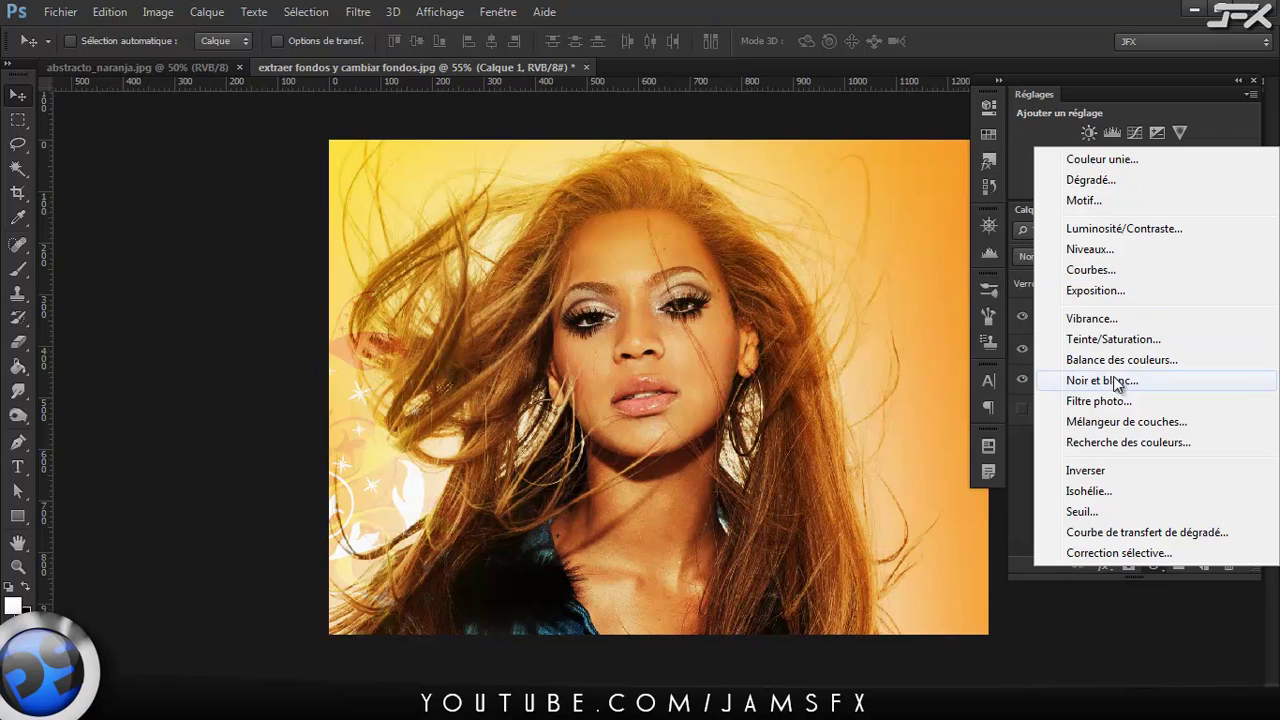
{"action": "left_click", "coordinate": [1113, 341]}
{"action": "left_click", "coordinate": [814, 324]}
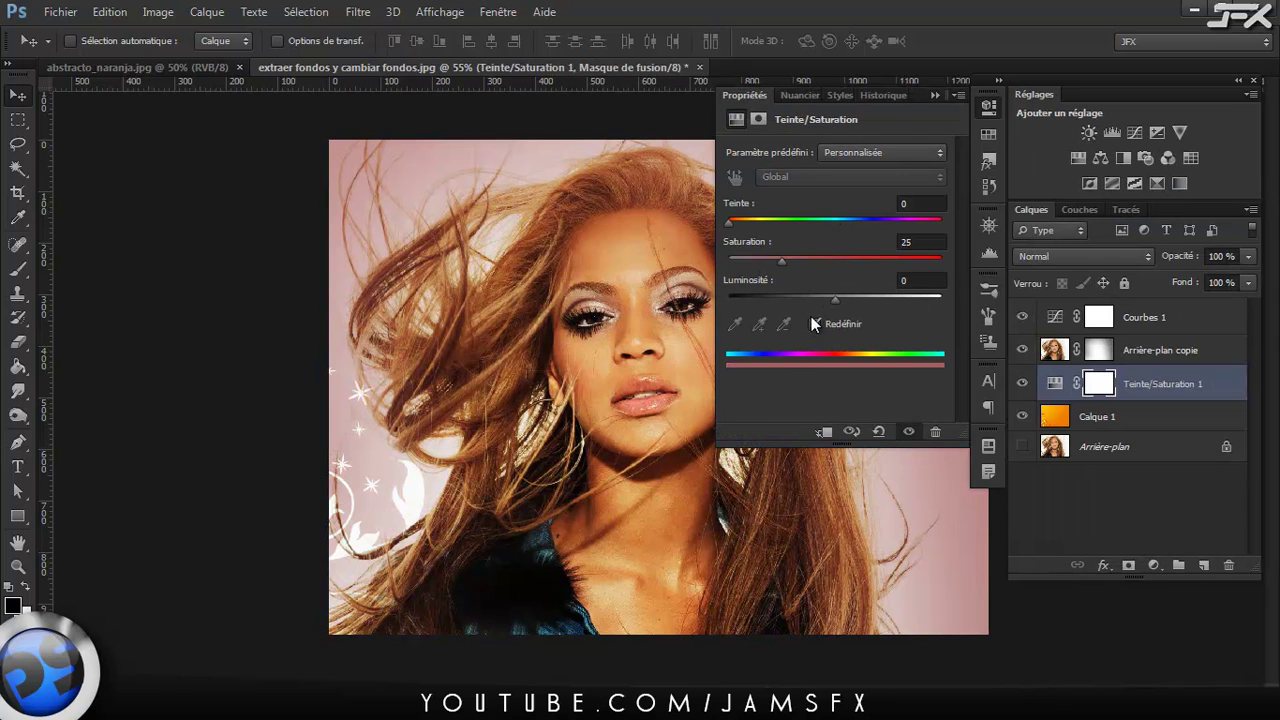
Recolour the background purple with hue 257, saturation 71 and lightness -25
{"action": "left_click_drag", "start_coordinate": [783, 261], "coordinate": [856, 305]}
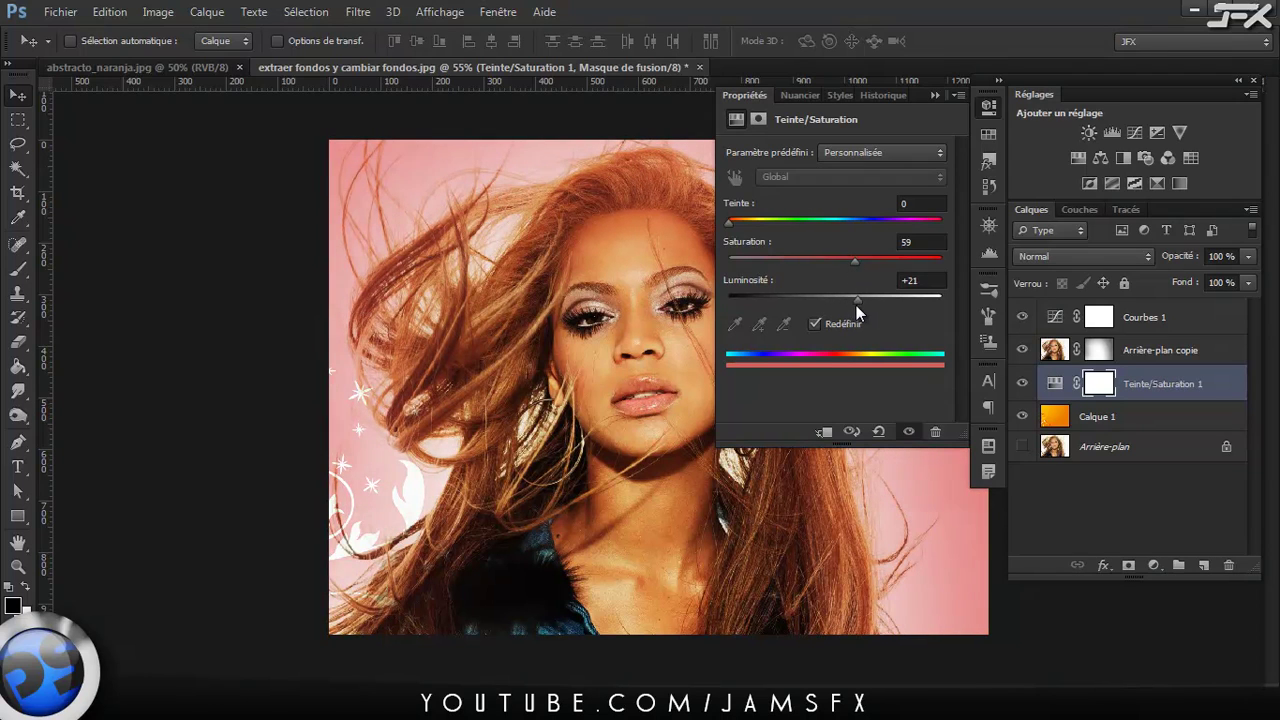
{"action": "left_click_drag", "start_coordinate": [729, 222], "coordinate": [808, 305]}
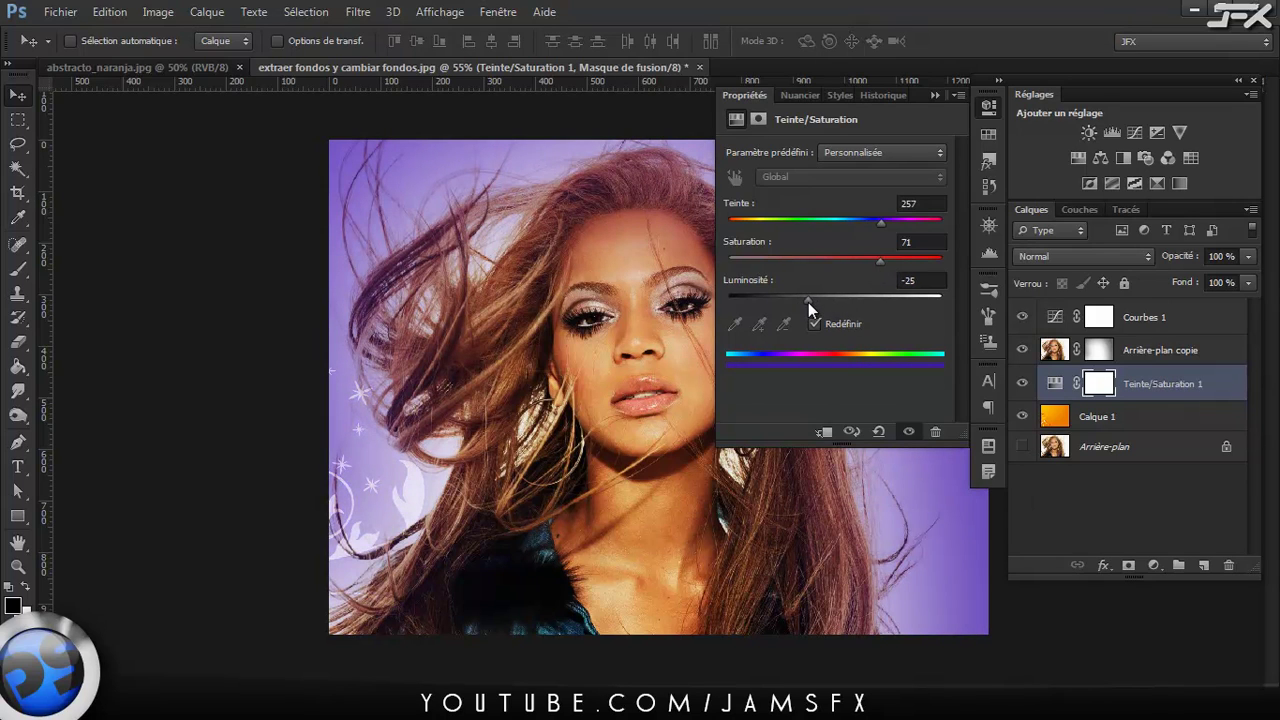
{"action": "left_click", "coordinate": [934, 96]}
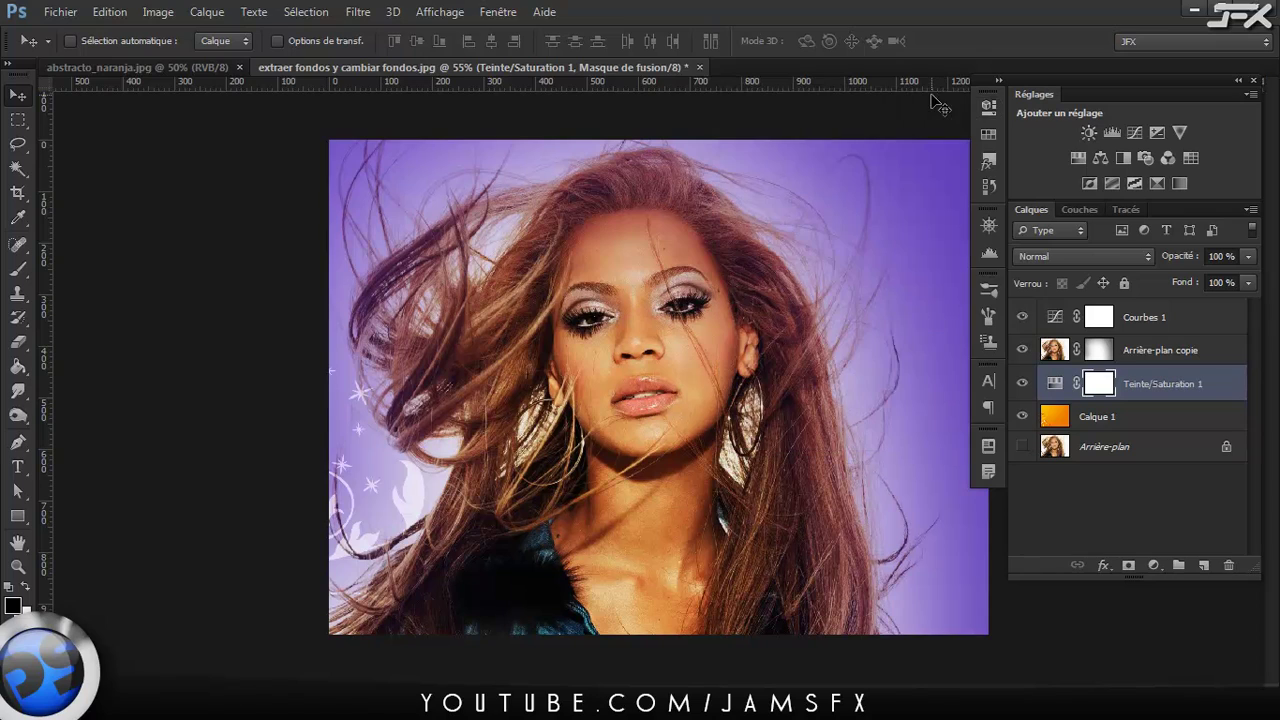
Clip the Courbes 1 adjustment to the layer directly below it, and release the clipping again
{"action": "left_click", "coordinate": [1060, 324]}
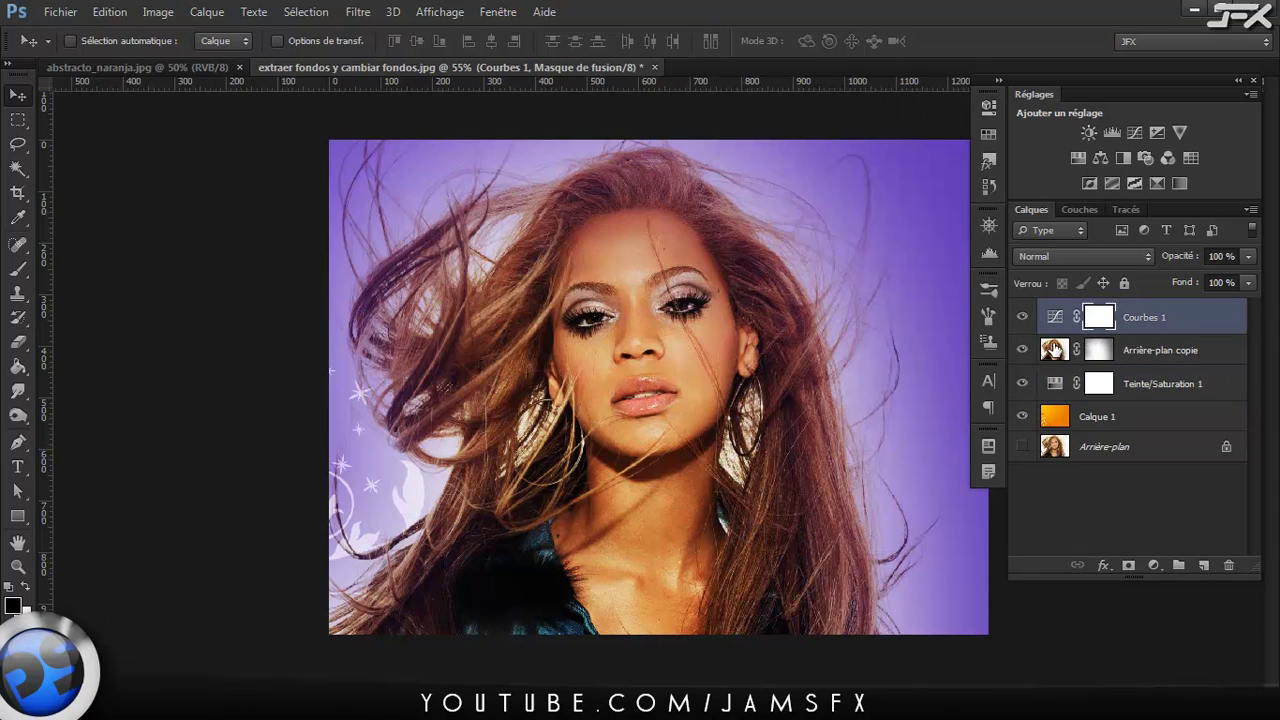
{"action": "left_click", "coordinate": [1066, 426]}
{"action": "left_click", "coordinate": [1062, 322]}
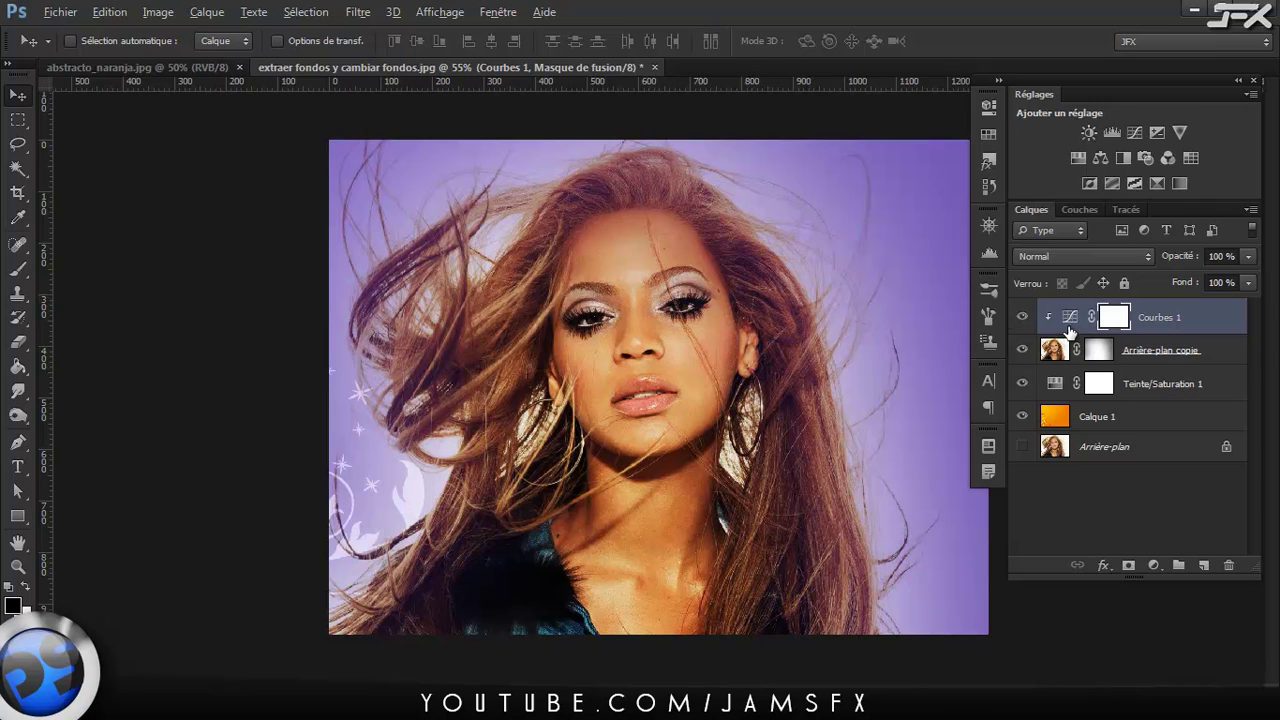
{"action": "key", "text": "alt"}
{"action": "left_click", "coordinate": [1137, 338], "text": "alt"}
Create a clipping mask so that Courbes 1 affects only the Arrière-plan copie layer
{"action": "right_click", "coordinate": [1227, 321]}
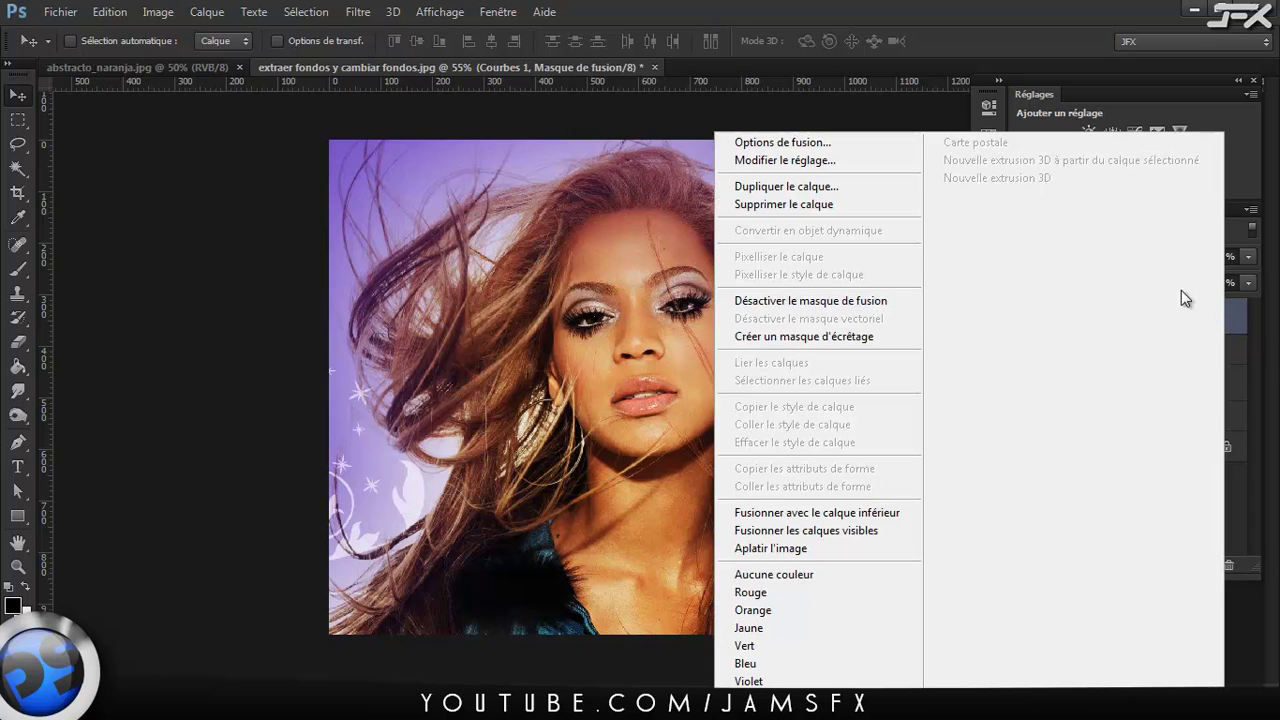
{"action": "left_click", "coordinate": [797, 340]}
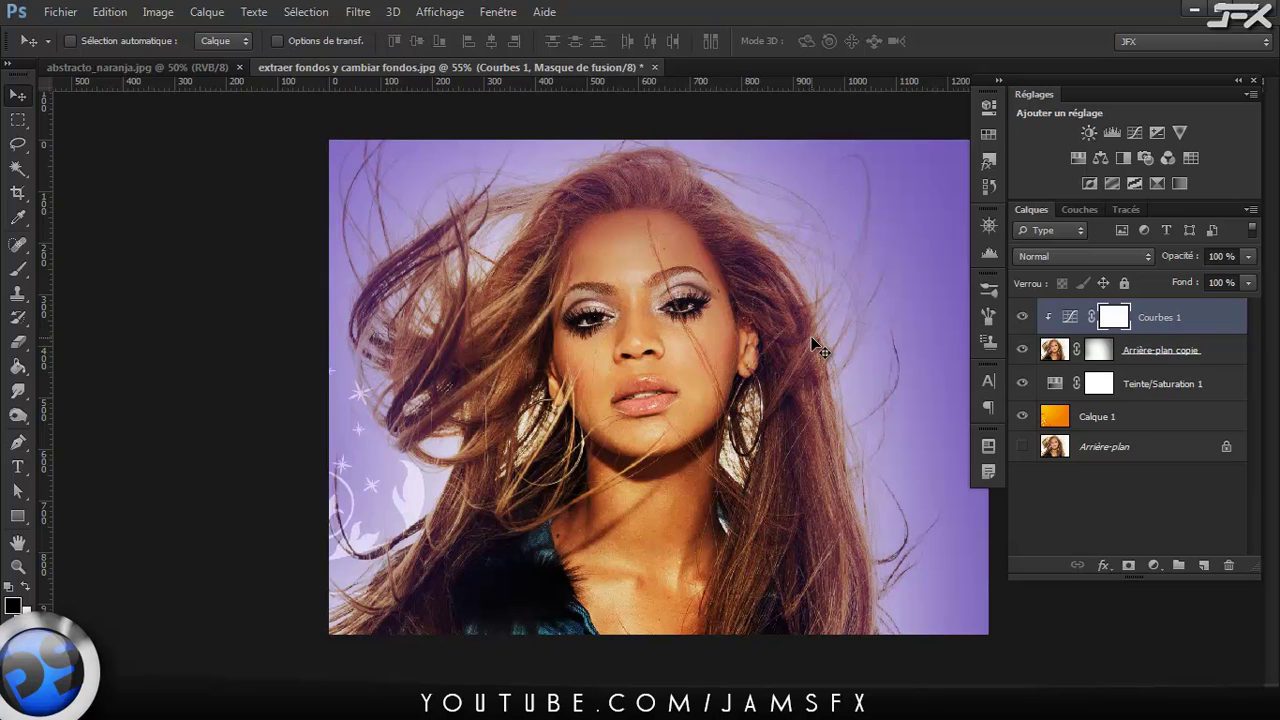
{"action": "scroll", "coordinate": [778, 369], "scroll_direction": "up", "scroll_amount": 1}
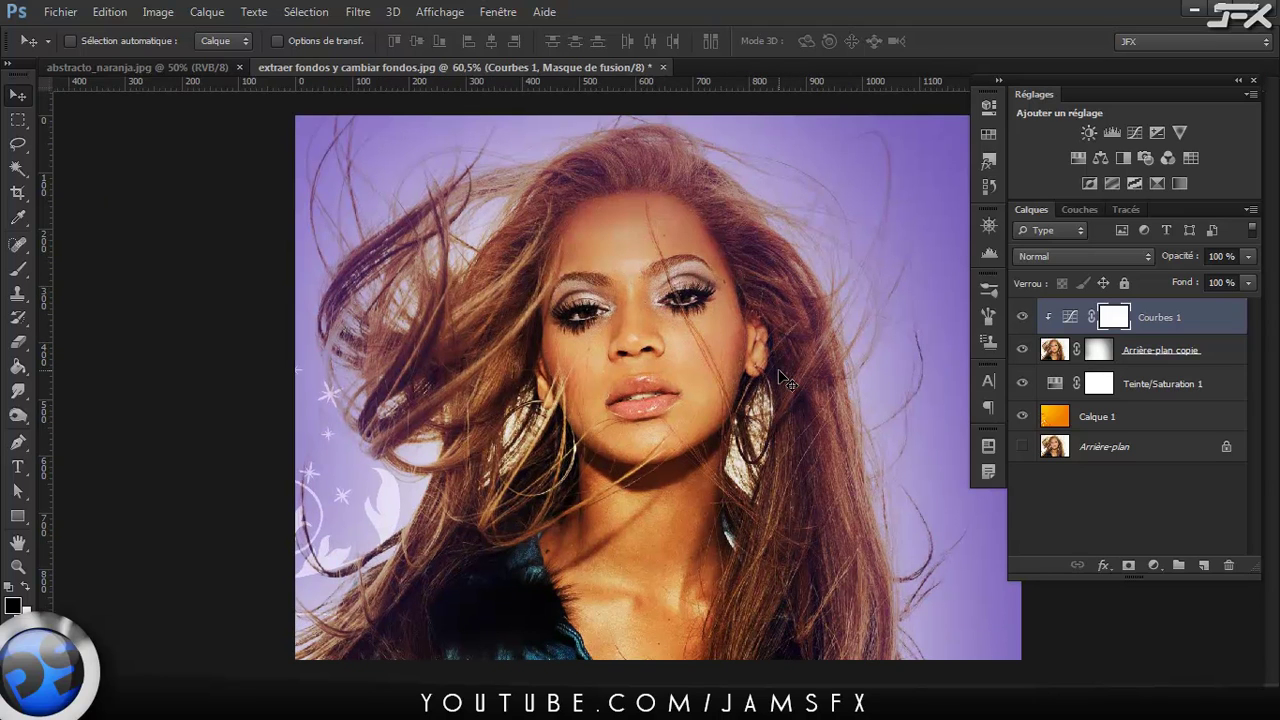
{"action": "scroll", "coordinate": [778, 369], "scroll_direction": "up", "scroll_amount": 1}
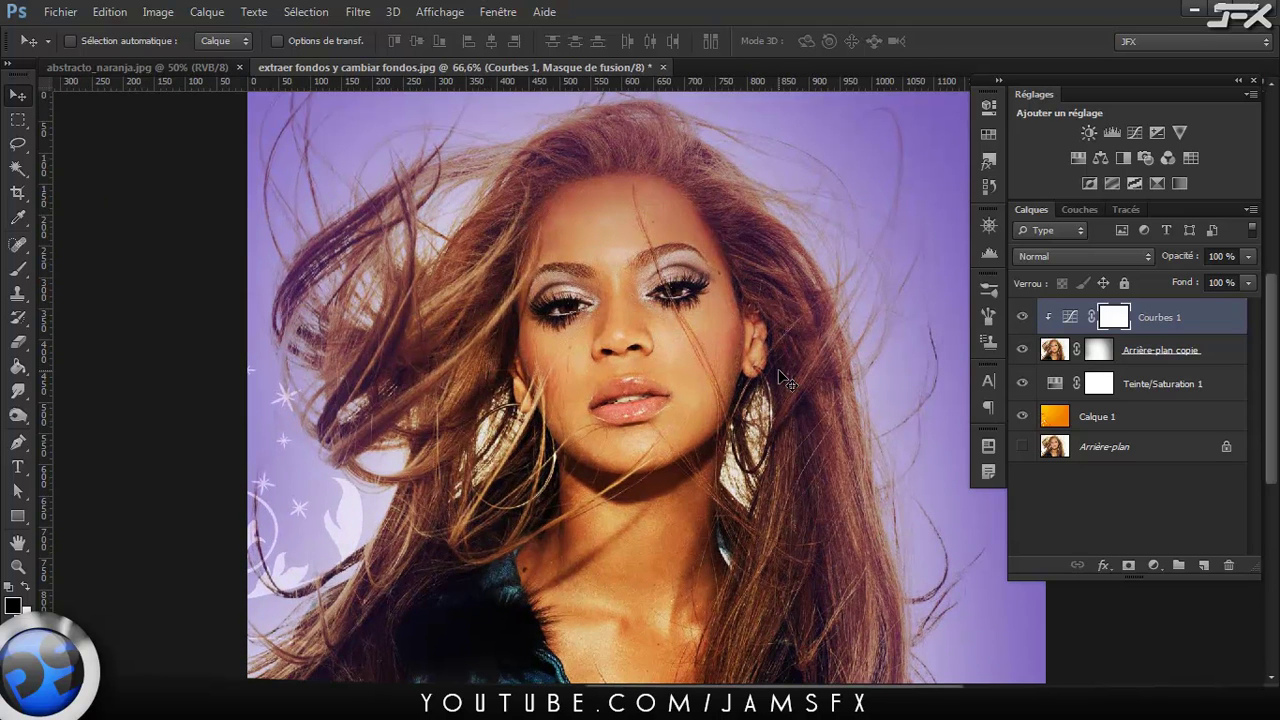